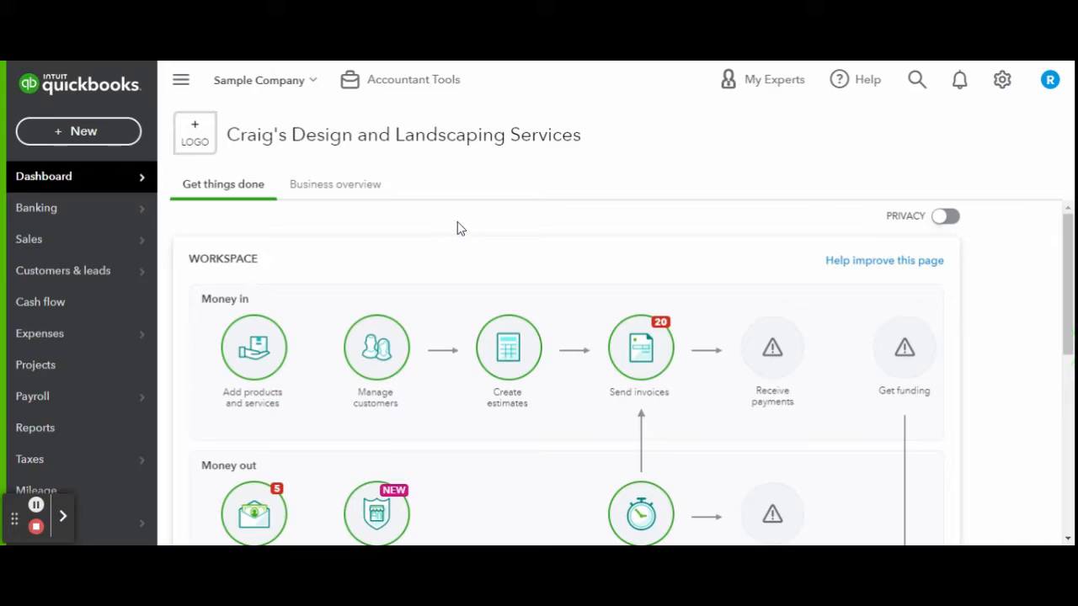
Step: Go to the sales transactions and start a new invoice
{"action": "left_click", "coordinate": [87, 240]}
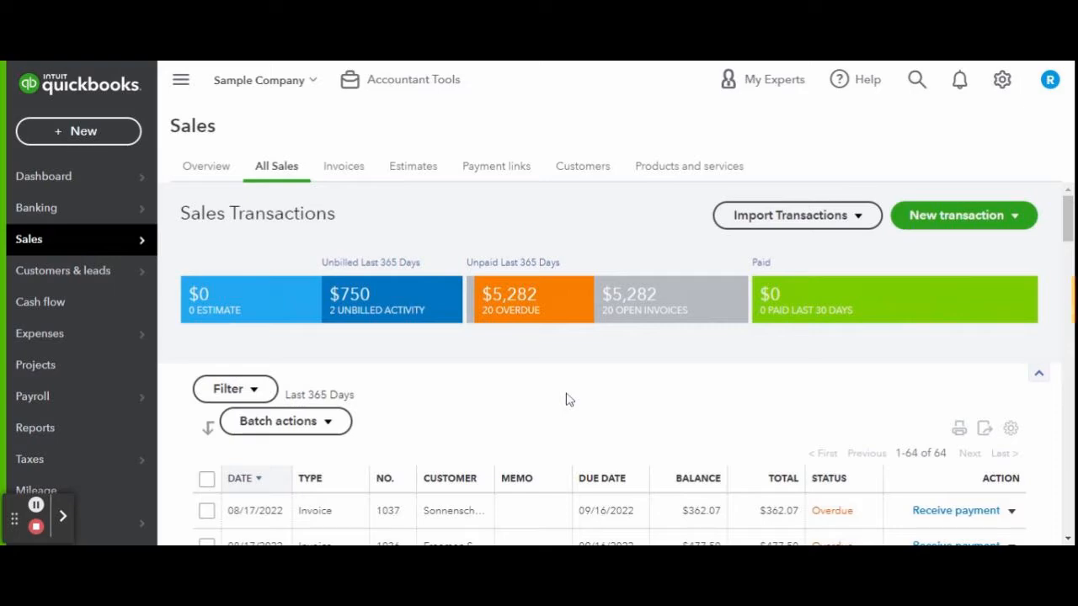
{"action": "scroll", "coordinate": [565, 399], "scroll_direction": "down", "scroll_amount": 3}
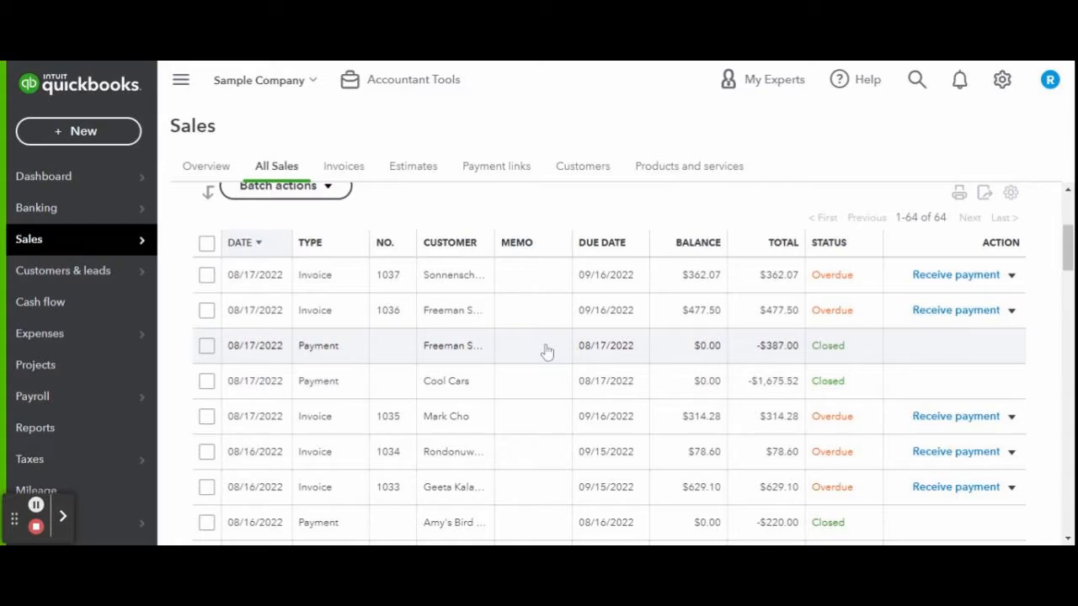
{"action": "scroll", "coordinate": [545, 352], "scroll_direction": "up", "scroll_amount": 3}
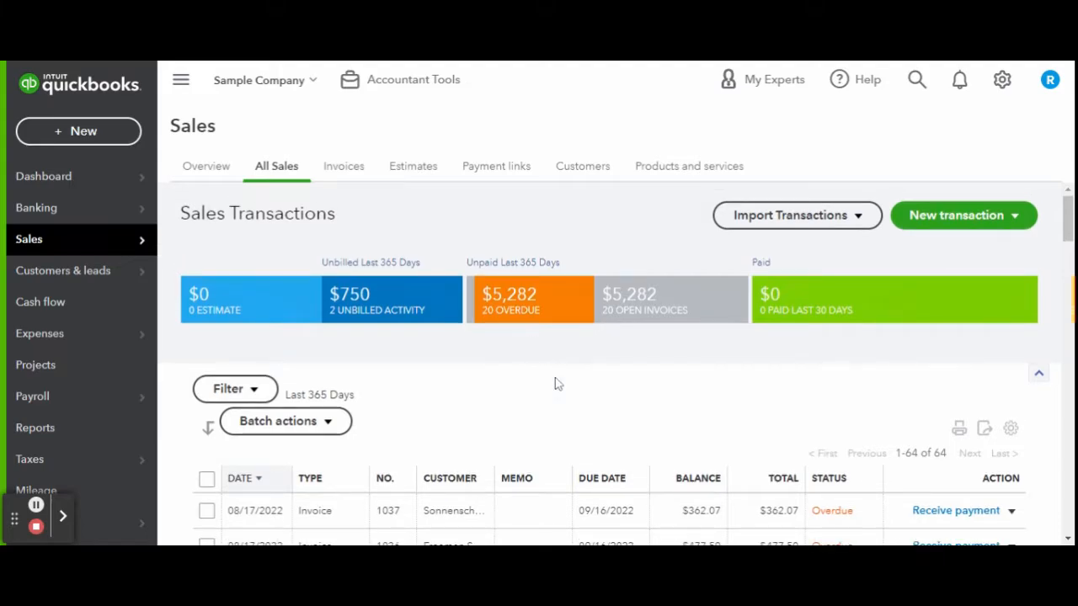
{"action": "left_click", "coordinate": [970, 215]}
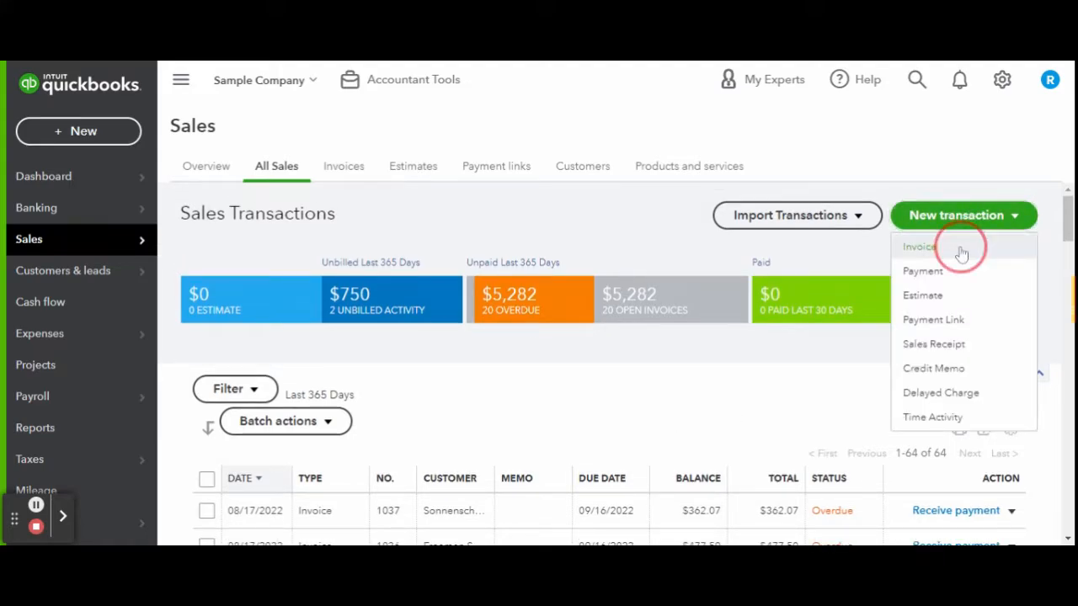
{"action": "left_click", "coordinate": [960, 250]}
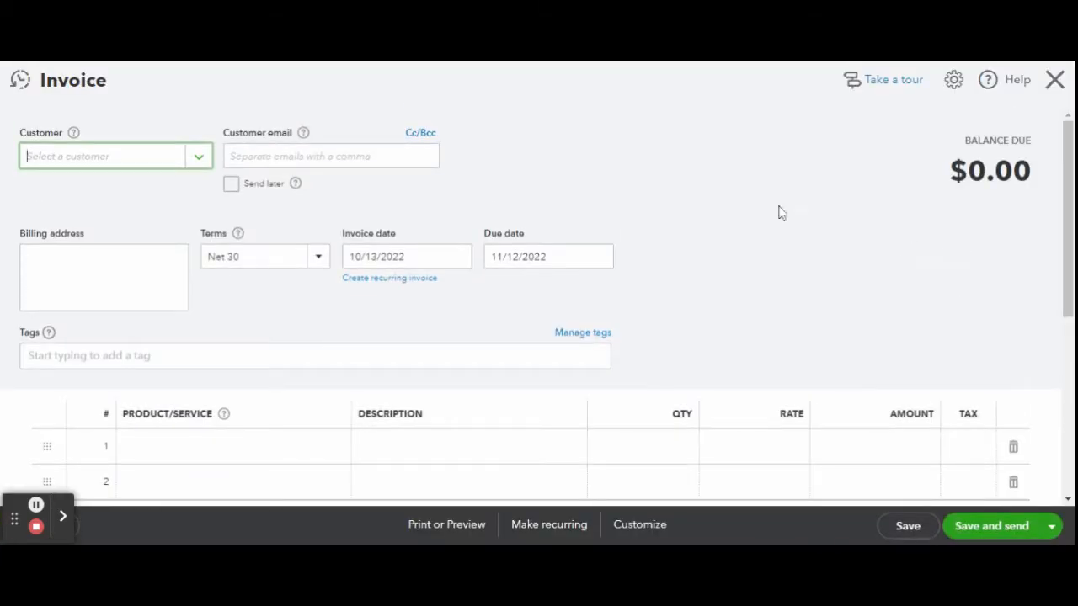
Step: Choose Kookies by Kathy as the invoice customer and set the payment terms to Net 15
{"action": "left_click", "coordinate": [202, 160]}
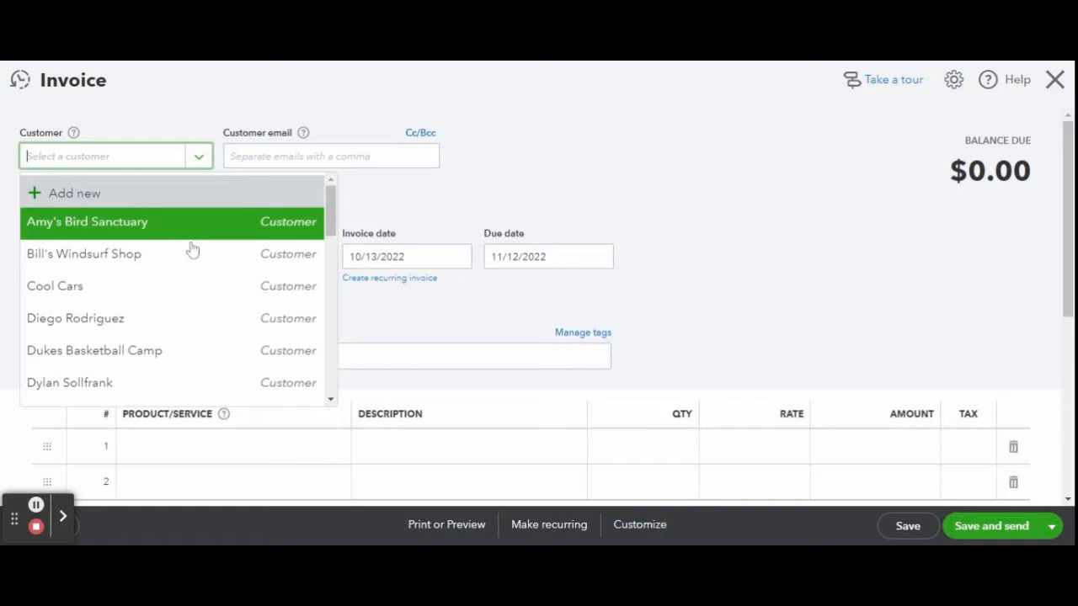
{"action": "scroll", "coordinate": [193, 253], "scroll_direction": "down", "scroll_amount": 3}
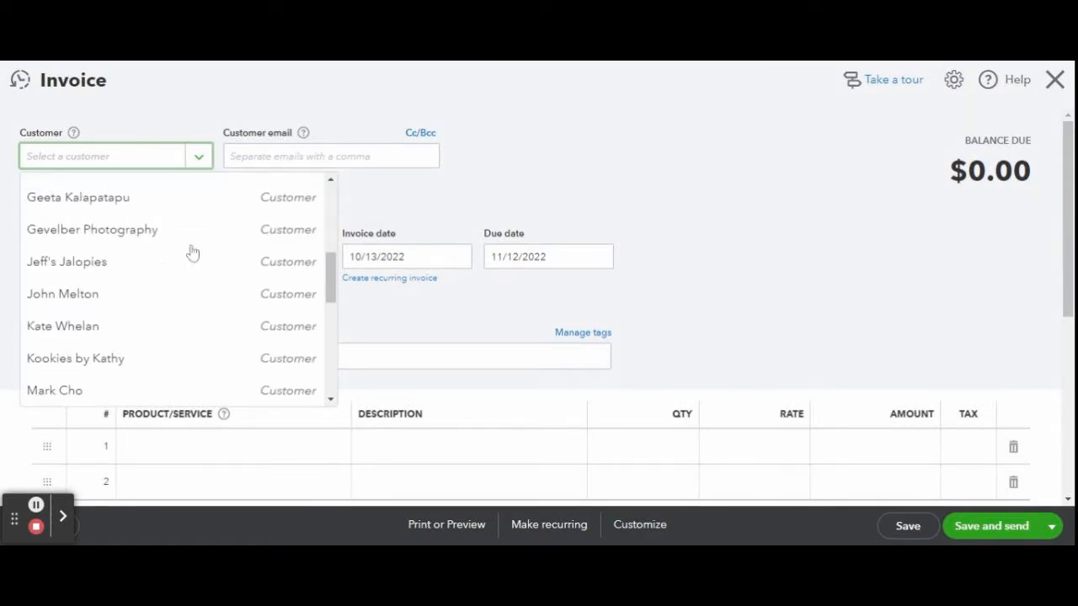
{"action": "scroll", "coordinate": [194, 257], "scroll_direction": "down", "scroll_amount": 1}
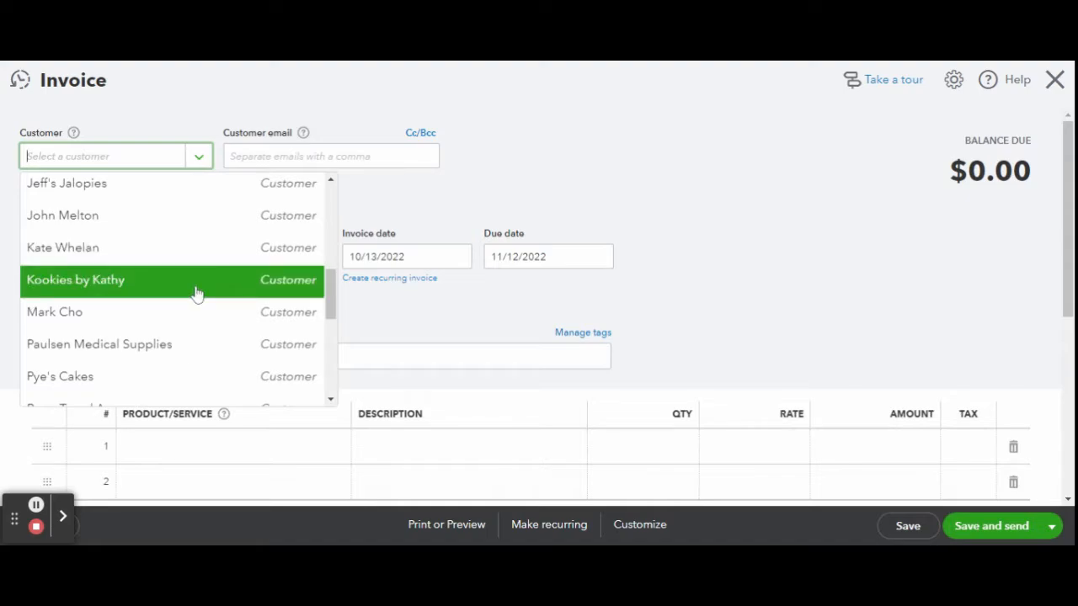
{"action": "left_click", "coordinate": [196, 287]}
{"action": "left_click", "coordinate": [322, 261]}
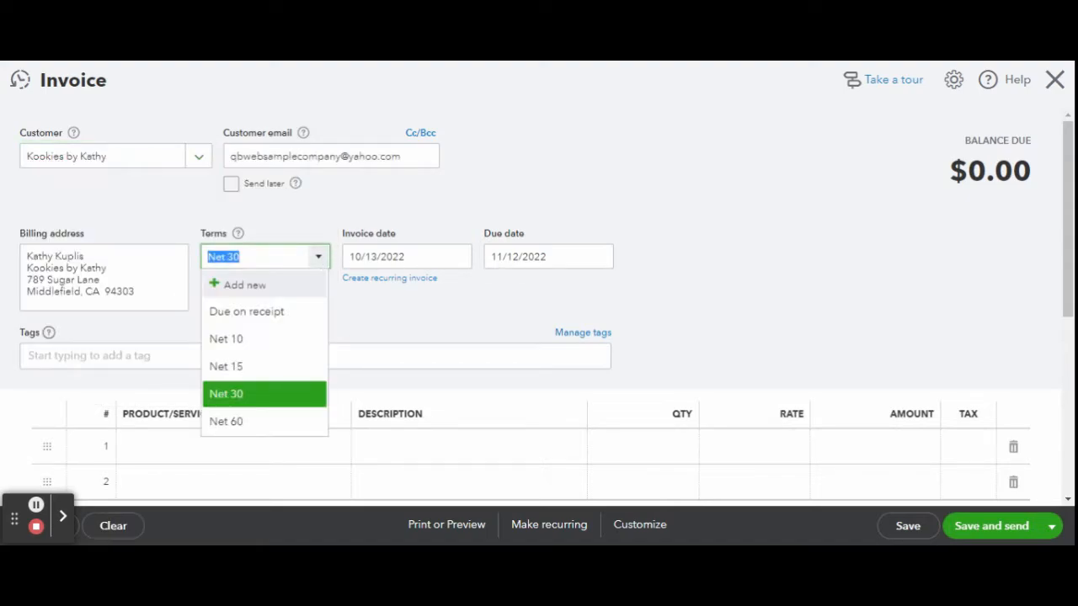
{"action": "left_click", "coordinate": [307, 368]}
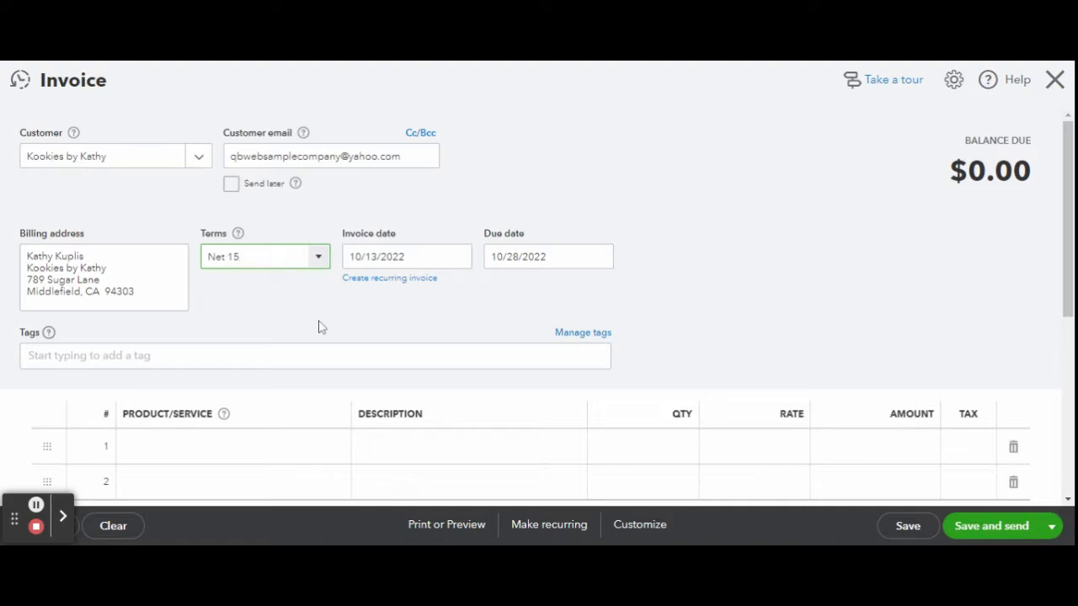
Step: Add the Concrete product as the invoice's first line with an amount of 1,200
{"action": "scroll", "coordinate": [325, 307], "scroll_direction": "down", "scroll_amount": 2}
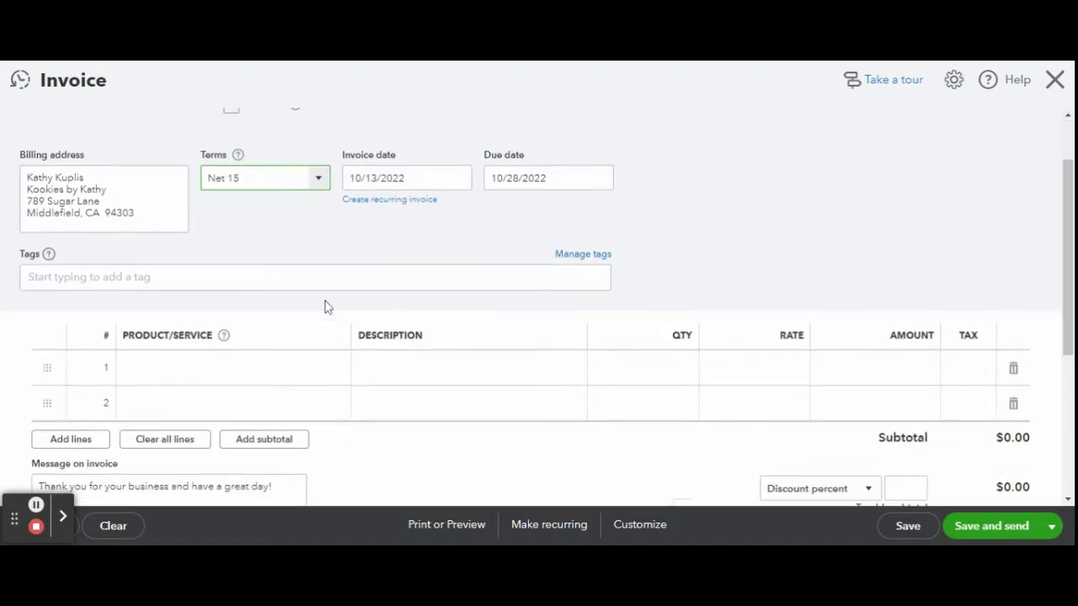
{"action": "scroll", "coordinate": [325, 307], "scroll_direction": "down", "scroll_amount": 2}
{"action": "left_click", "coordinate": [335, 294]}
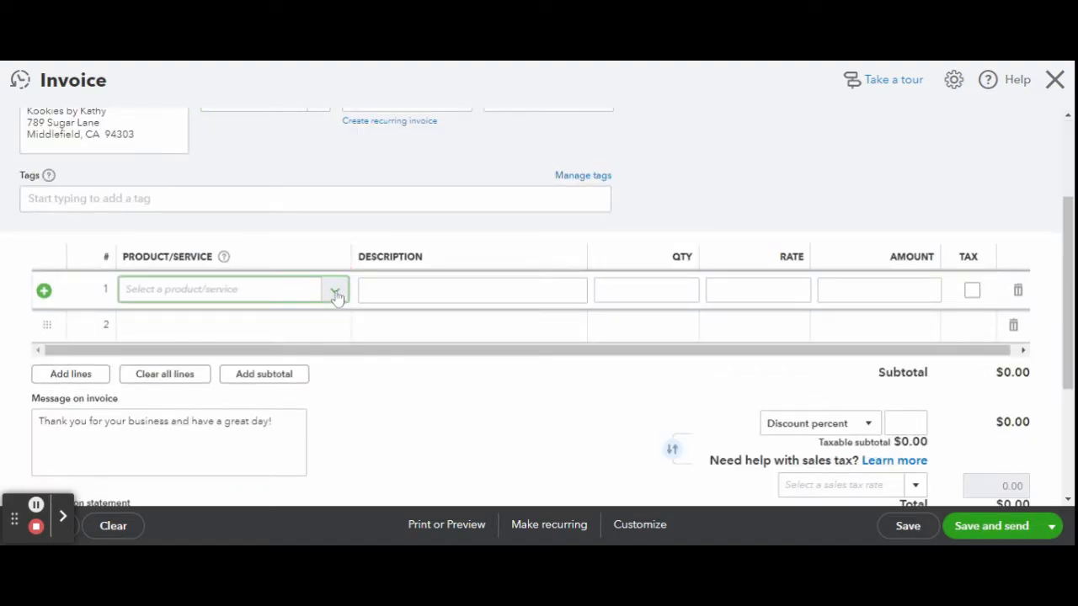
{"action": "left_click", "coordinate": [335, 292]}
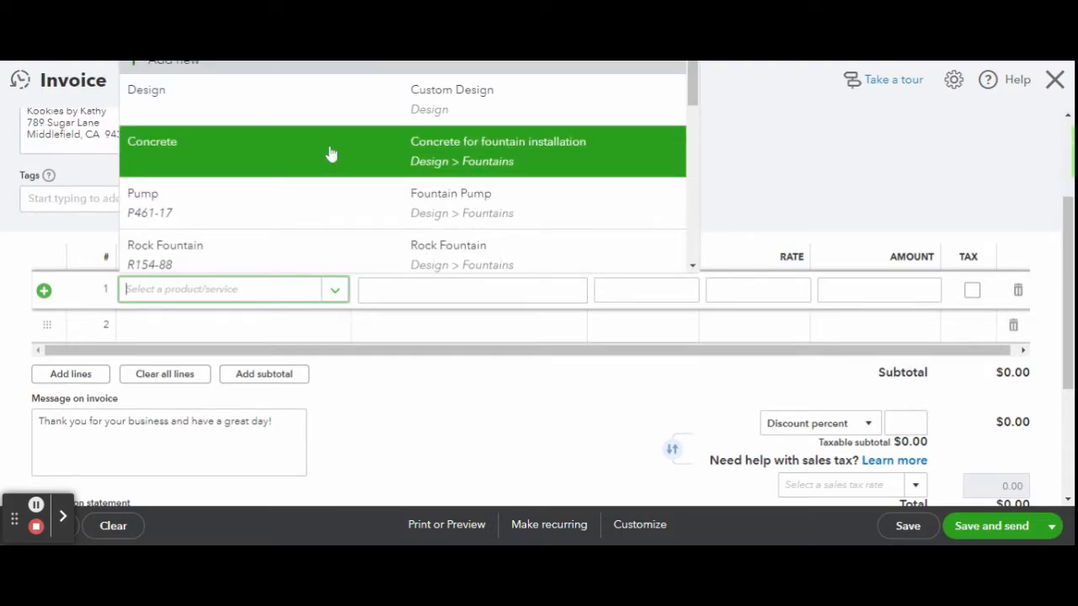
{"action": "left_click", "coordinate": [331, 154]}
{"action": "left_click", "coordinate": [852, 287]}
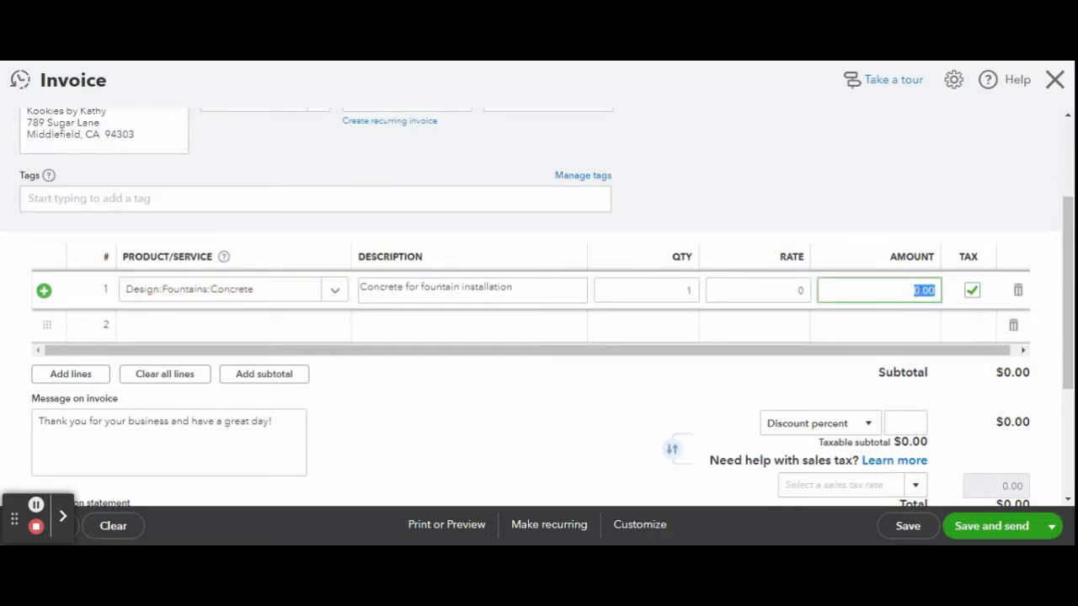
{"action": "type", "text": "1200"}
{"action": "left_click", "coordinate": [829, 212]}
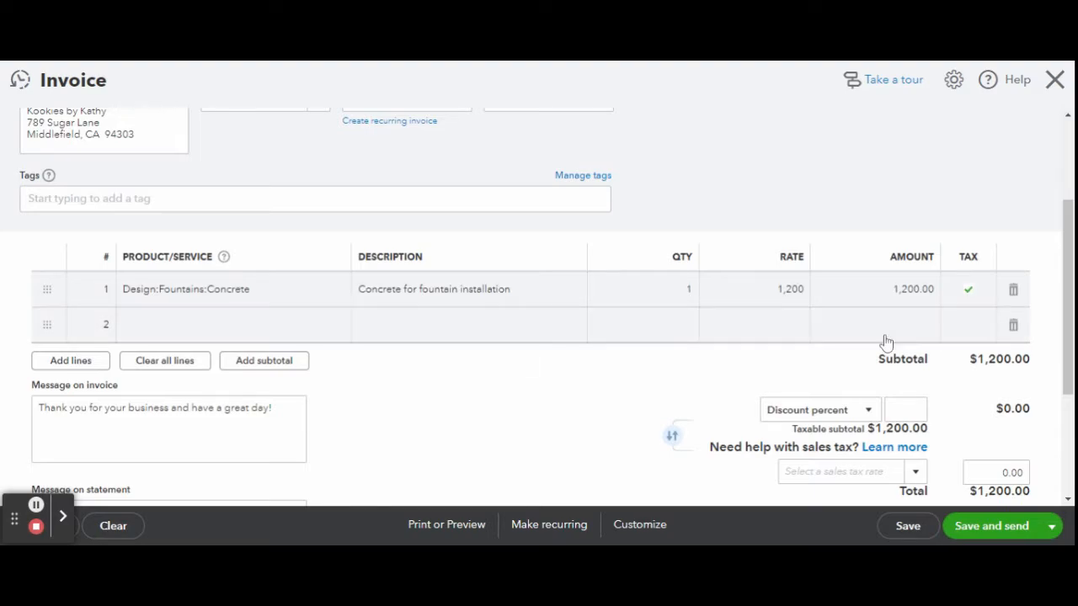
Step: Add the Design service as the invoice's second line with an amount of 850
{"action": "left_click", "coordinate": [335, 324]}
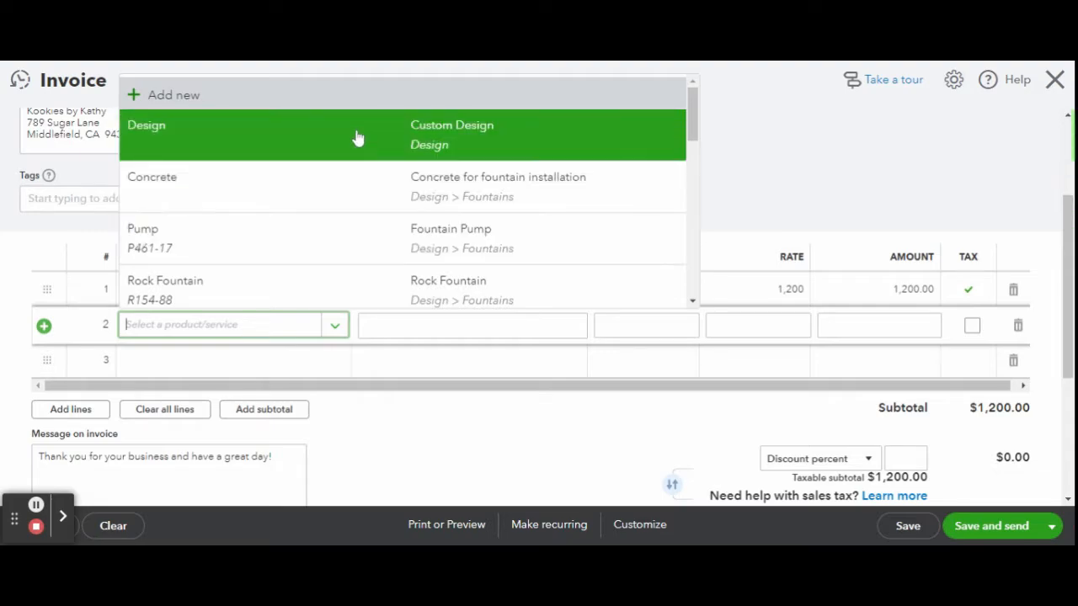
{"action": "left_click", "coordinate": [357, 137]}
{"action": "left_click", "coordinate": [914, 325]}
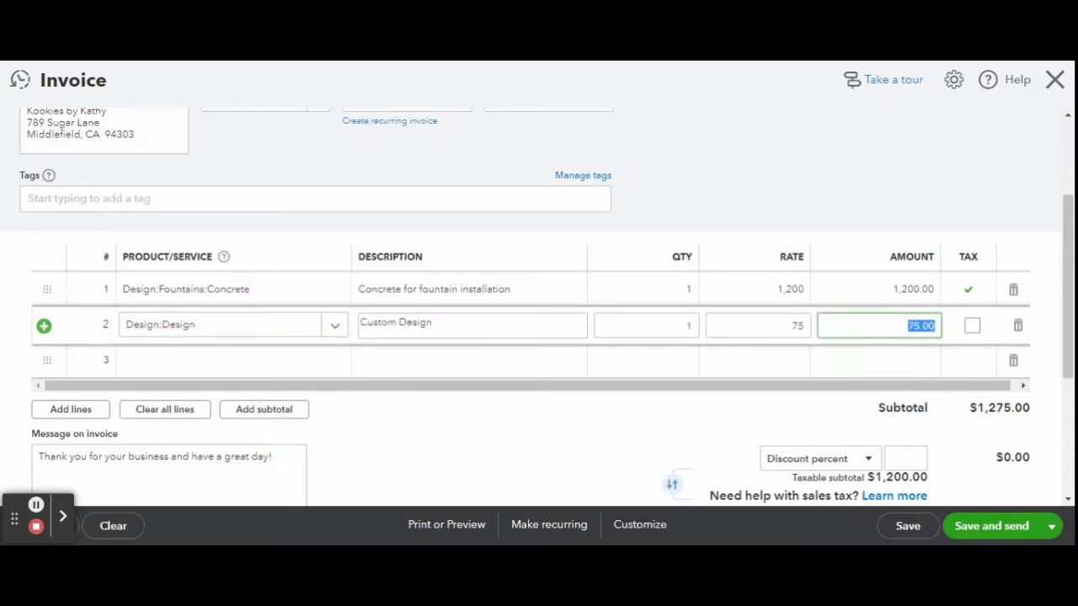
{"action": "type", "text": "850"}
{"action": "left_click", "coordinate": [866, 213]}
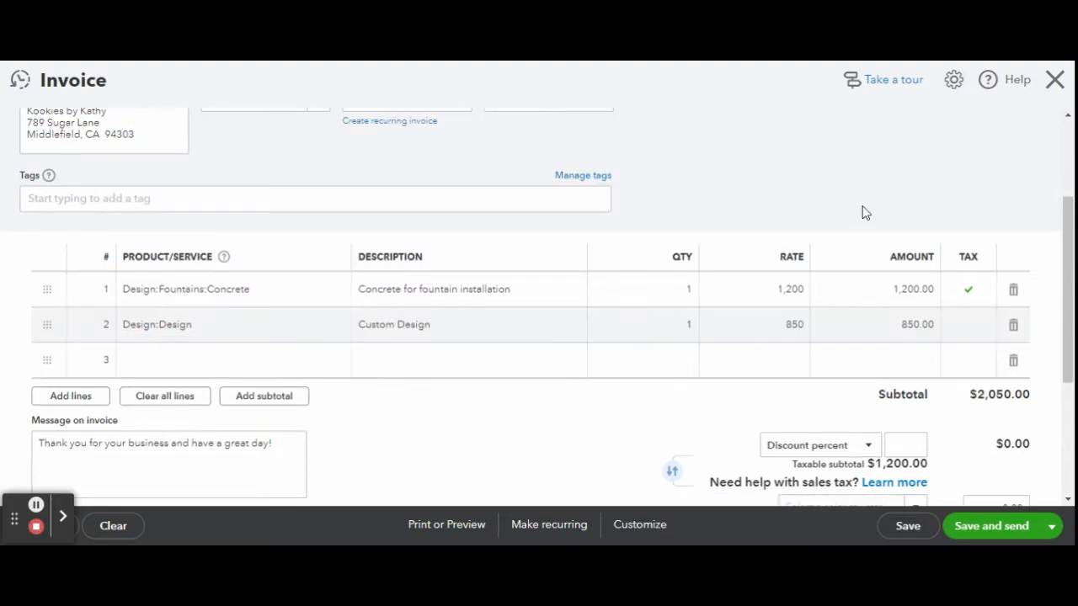
Step: Check the invoice's lines and totals, and save it for sending to the customer
{"action": "scroll", "coordinate": [864, 211], "scroll_direction": "down", "scroll_amount": 1}
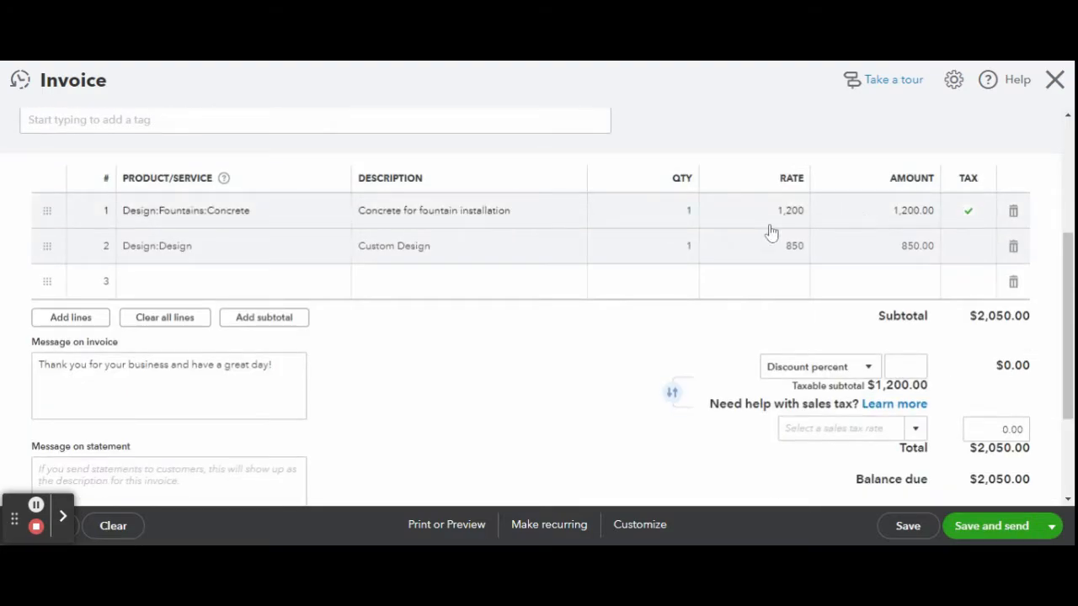
{"action": "scroll", "coordinate": [565, 295], "scroll_direction": "down", "scroll_amount": 2}
{"action": "scroll", "coordinate": [568, 296], "scroll_direction": "up", "scroll_amount": 2}
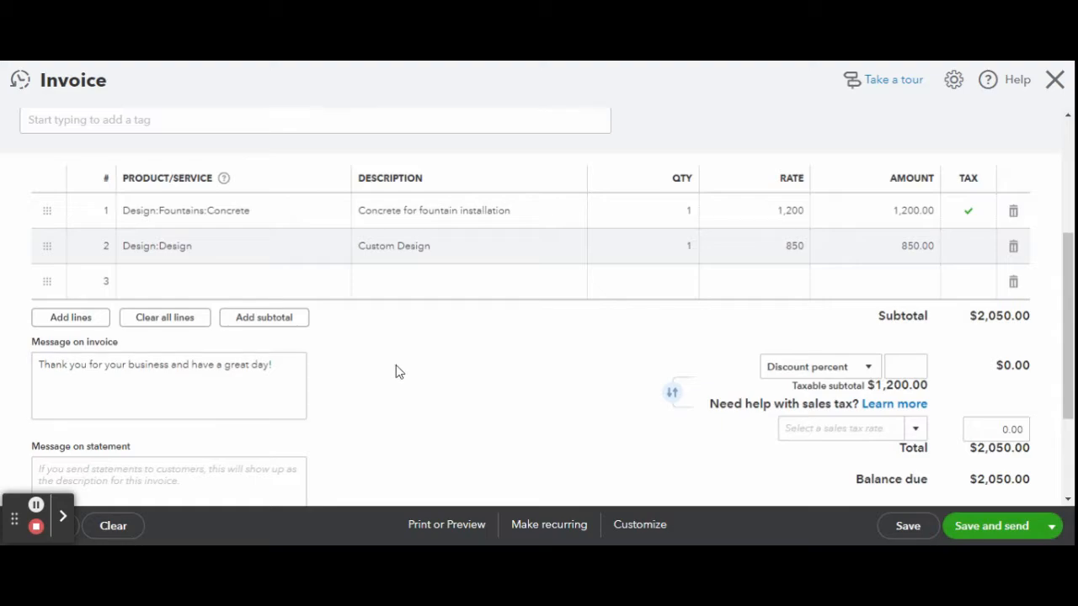
{"action": "scroll", "coordinate": [396, 368], "scroll_direction": "down", "scroll_amount": 2}
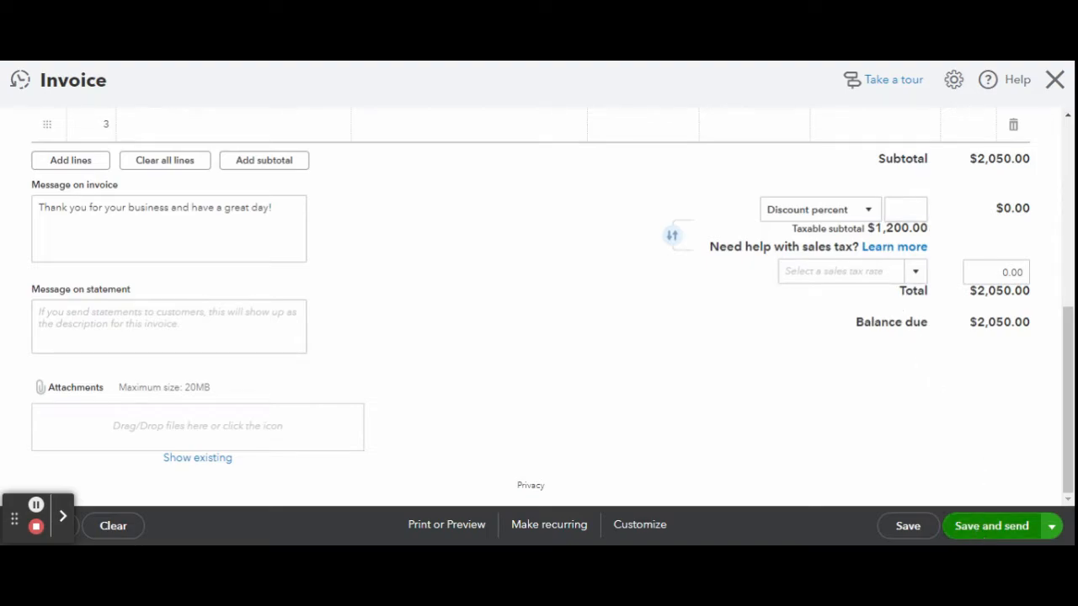
{"action": "left_click", "coordinate": [981, 527]}
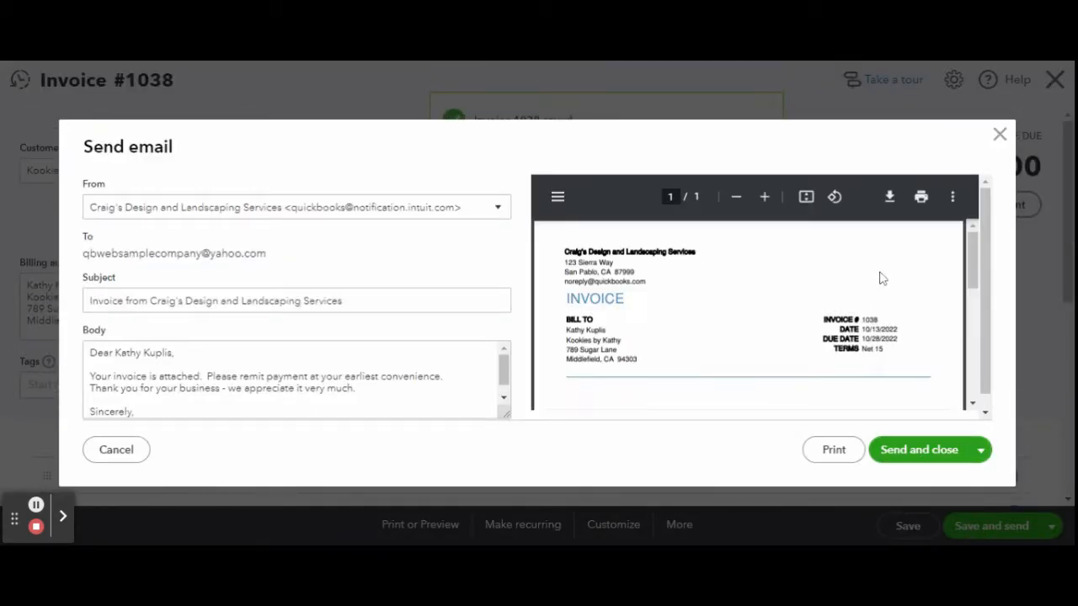
Step: Review the invoice preview, try to email it to the customer and close it, and dismiss the notification
{"action": "scroll", "coordinate": [880, 277], "scroll_direction": "down", "scroll_amount": 2}
{"action": "scroll", "coordinate": [880, 278], "scroll_direction": "down", "scroll_amount": 3}
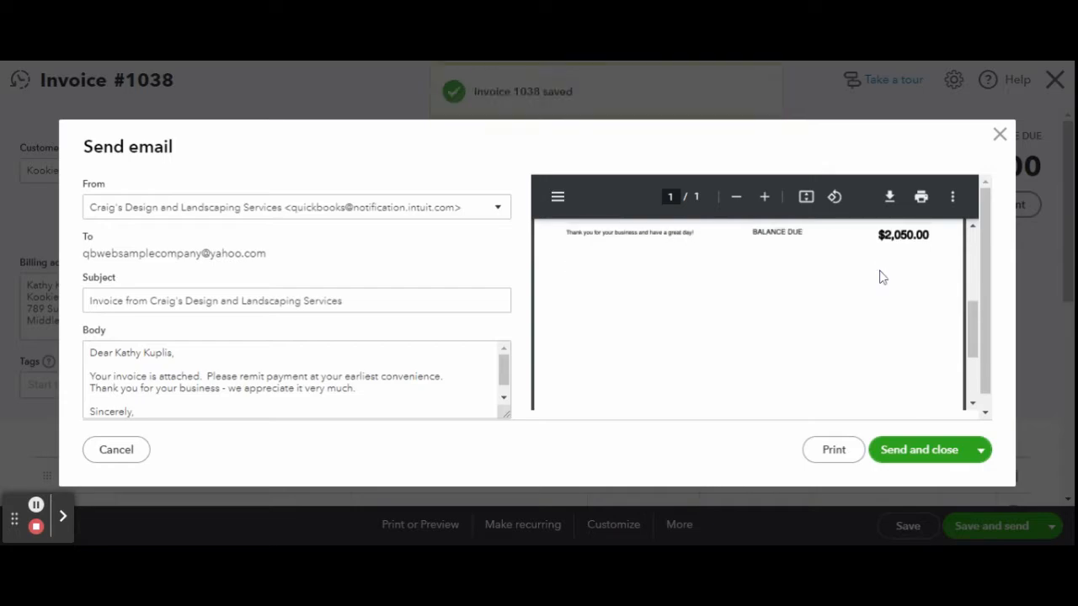
{"action": "scroll", "coordinate": [881, 278], "scroll_direction": "up", "scroll_amount": 1}
{"action": "scroll", "coordinate": [881, 278], "scroll_direction": "up", "scroll_amount": 5}
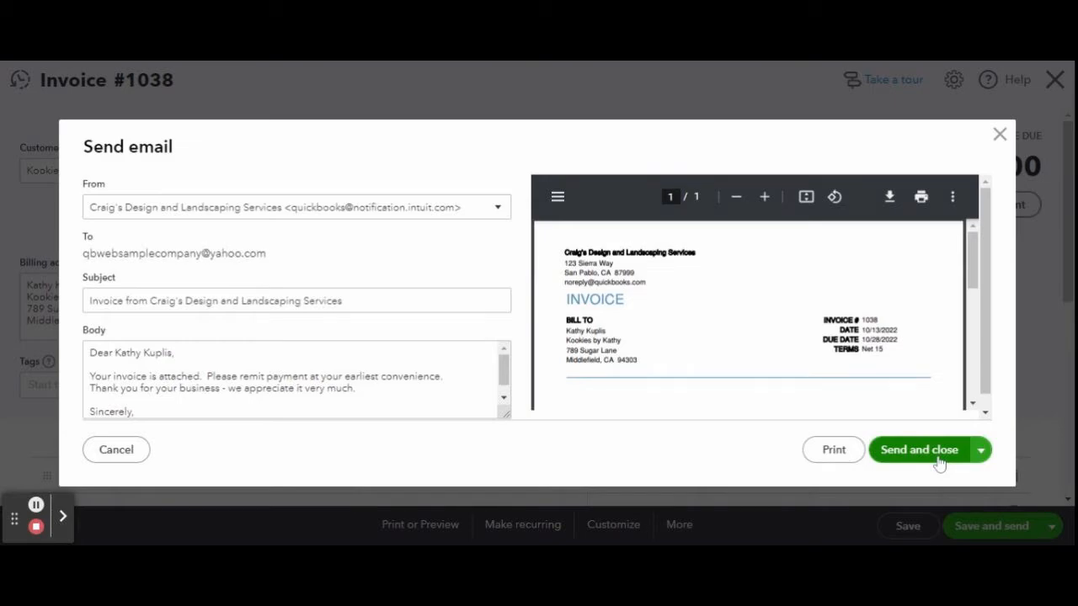
{"action": "left_click", "coordinate": [939, 463]}
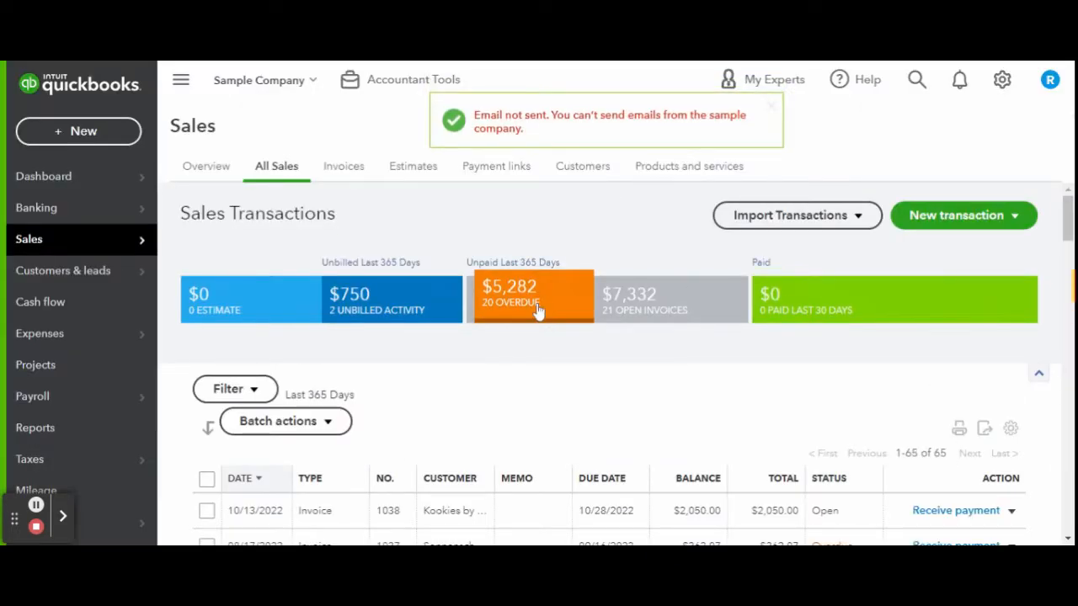
{"action": "left_click", "coordinate": [771, 108]}
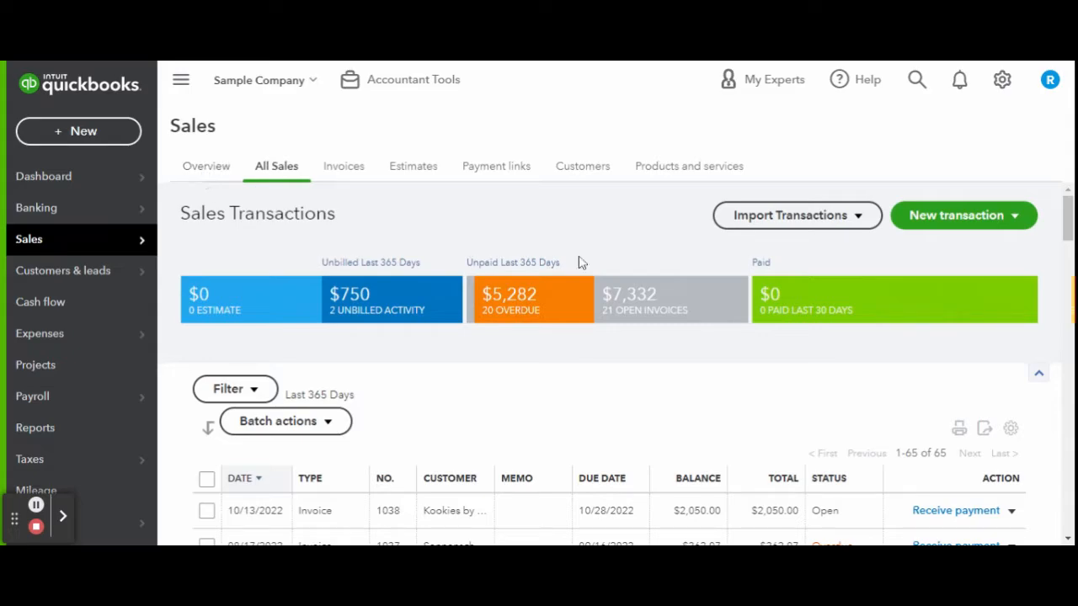
Step: Open the new Kookies by Kathy invoice from the sales list and start receiving a payment for it
{"action": "scroll", "coordinate": [690, 284], "scroll_direction": "down", "scroll_amount": 2}
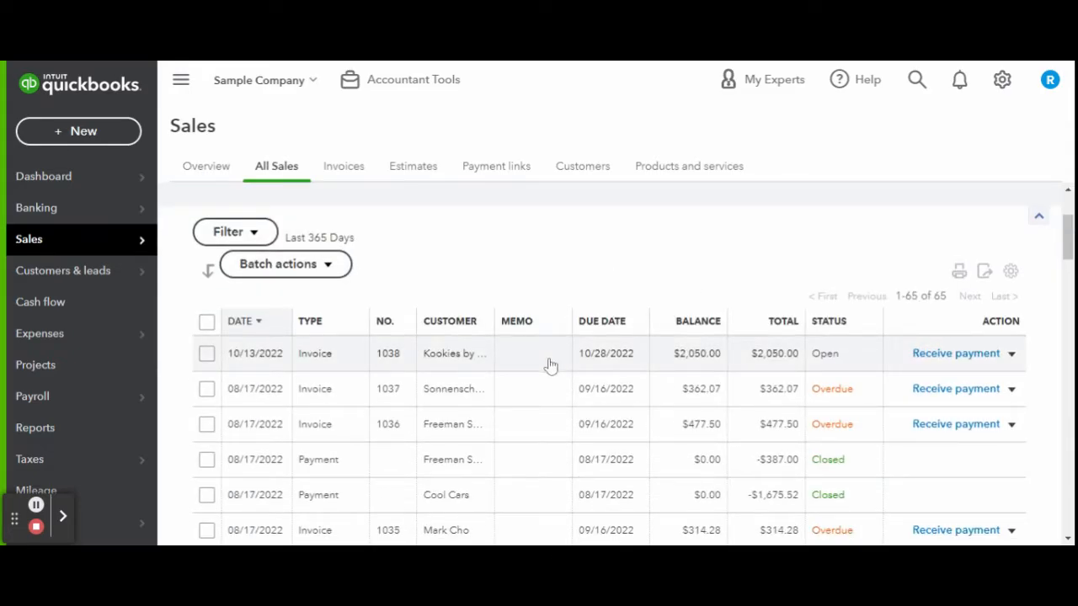
{"action": "scroll", "coordinate": [593, 252], "scroll_direction": "down", "scroll_amount": 1}
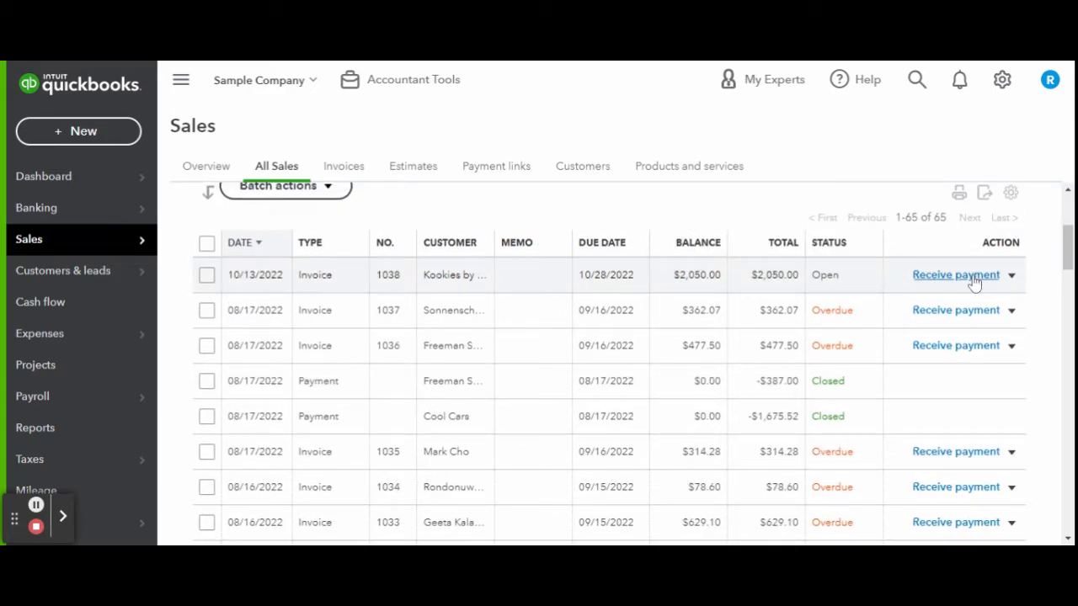
{"action": "left_click", "coordinate": [760, 292]}
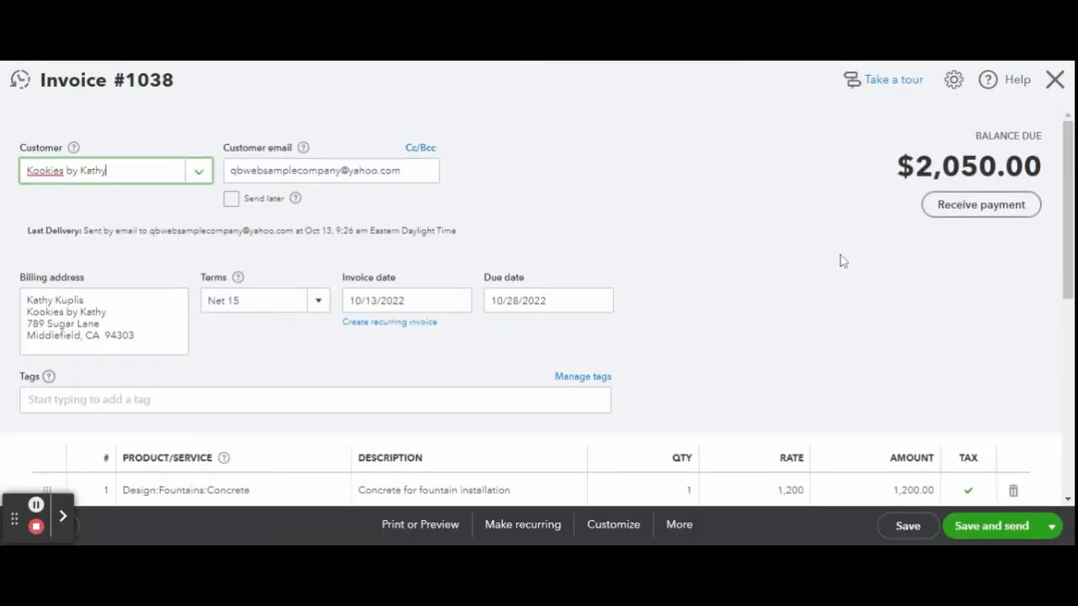
{"action": "left_click", "coordinate": [965, 220]}
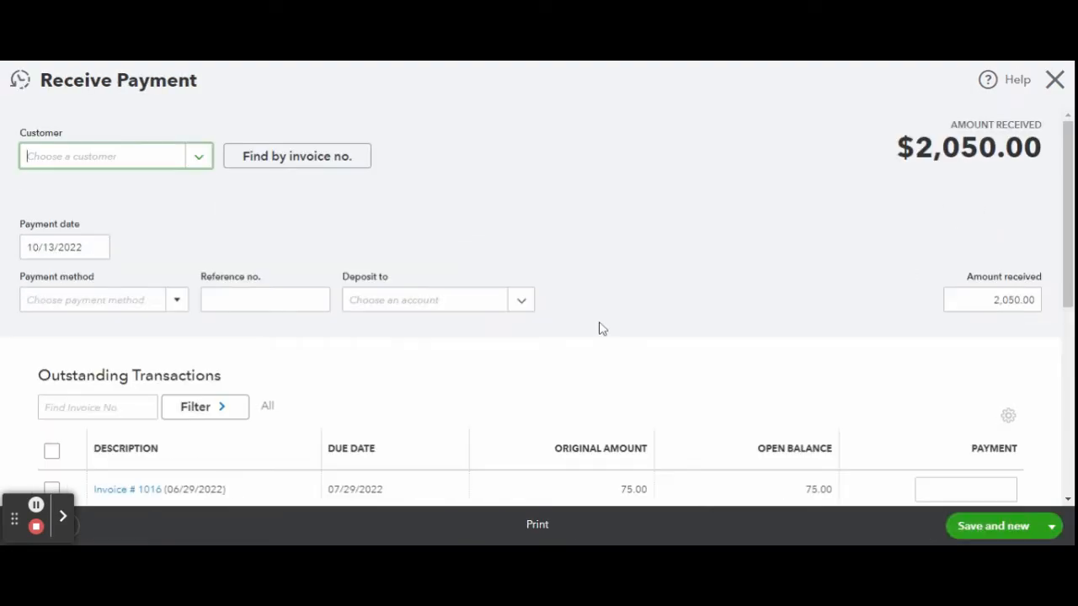
Step: Set the payment method to Check, enter "check number" as the reference, and review the outstanding invoices
{"action": "scroll", "coordinate": [348, 265], "scroll_direction": "down", "scroll_amount": 1}
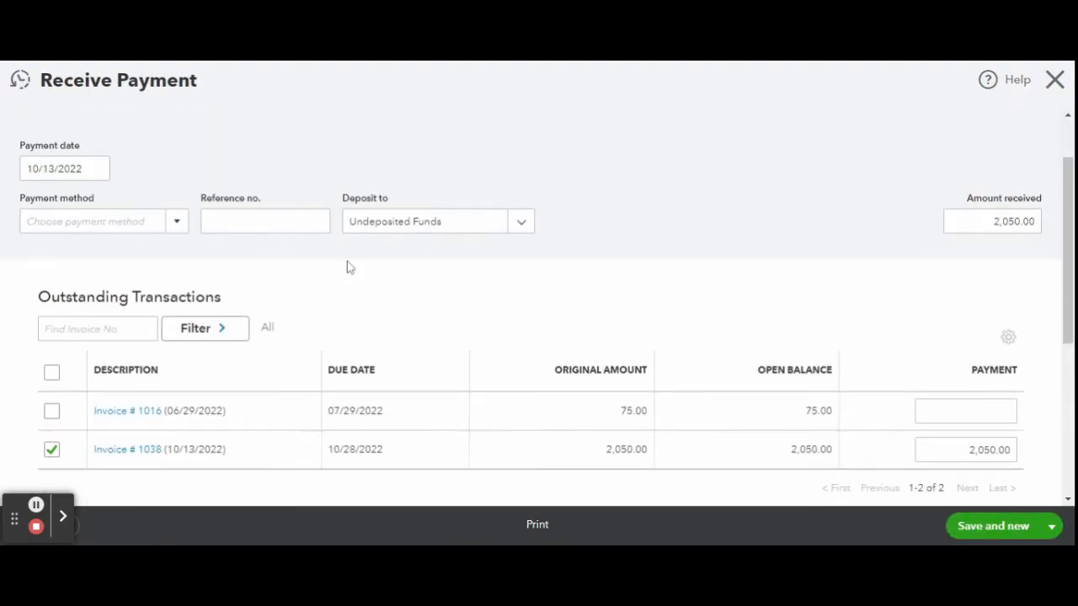
{"action": "left_click", "coordinate": [178, 224]}
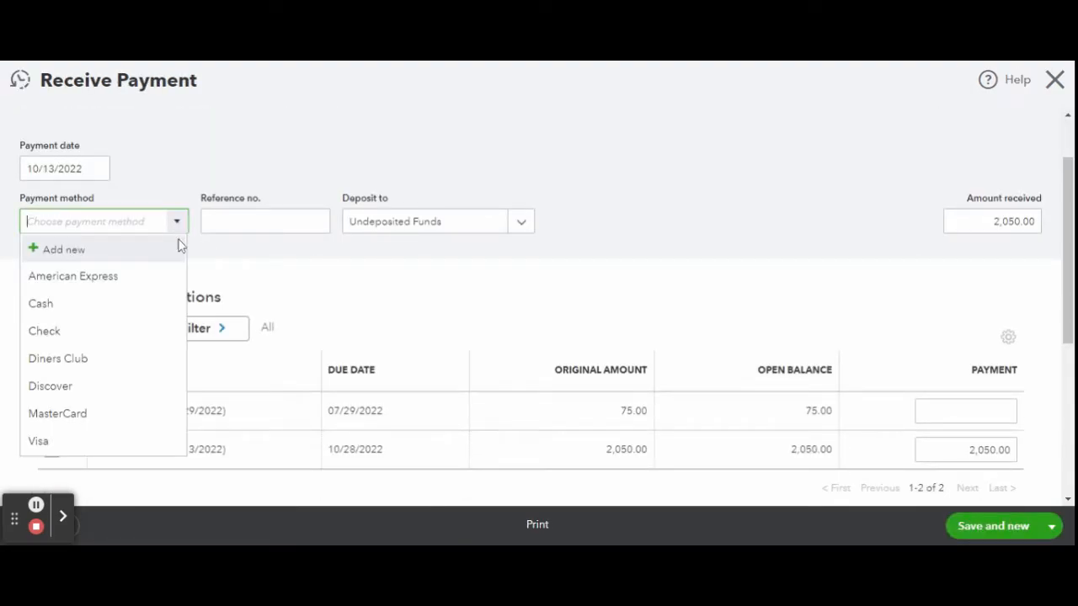
{"action": "left_click", "coordinate": [157, 331]}
{"action": "scroll", "coordinate": [375, 262], "scroll_direction": "up", "scroll_amount": 1}
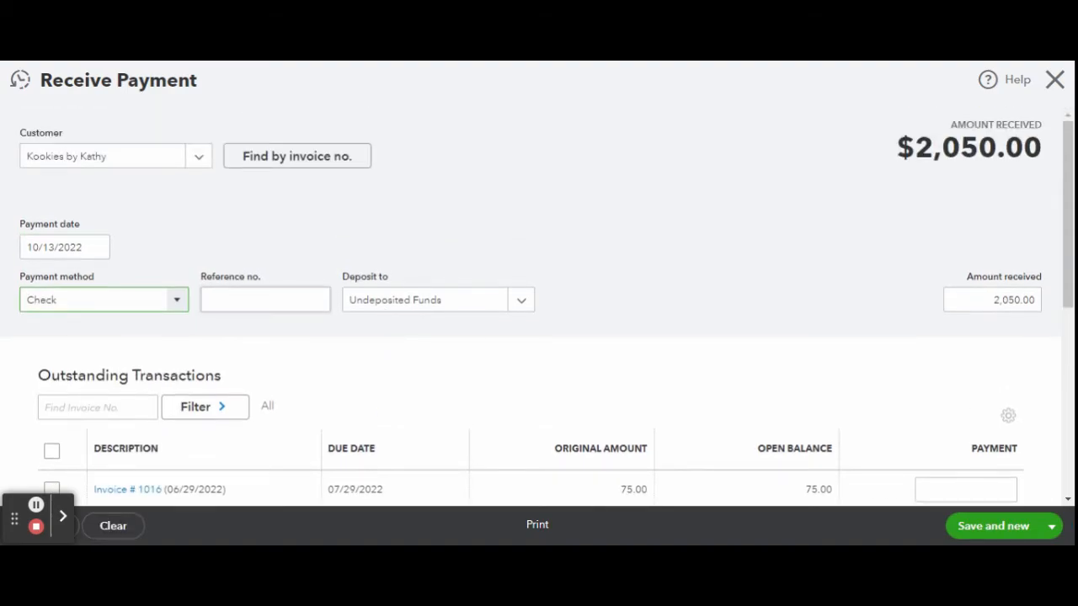
{"action": "left_click", "coordinate": [244, 300]}
{"action": "type", "text": "check number"}
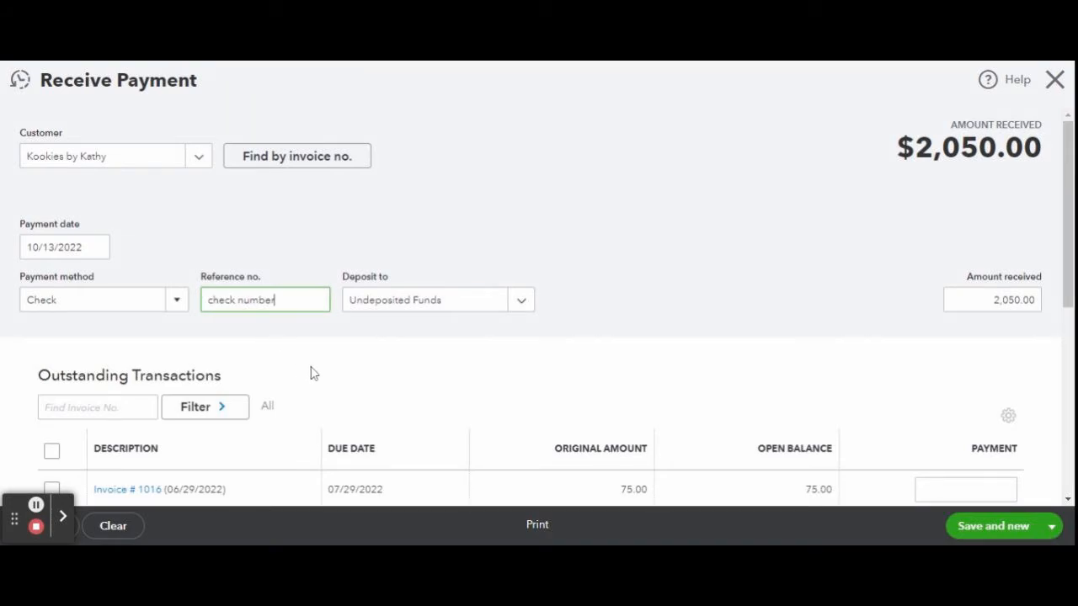
{"action": "scroll", "coordinate": [329, 364], "scroll_direction": "down", "scroll_amount": 2}
{"action": "scroll", "coordinate": [320, 357], "scroll_direction": "down", "scroll_amount": 2}
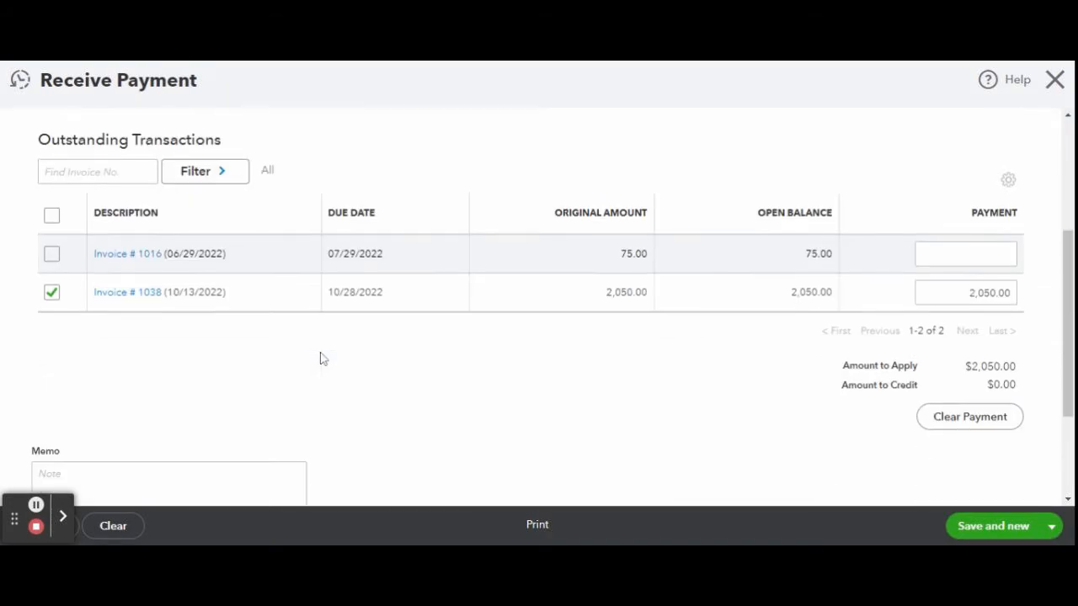
Step: Set the payment on the 10/13/2022 Kookies by Kathy invoice to 600.00, and save and close the payment
{"action": "scroll", "coordinate": [682, 337], "scroll_direction": "up", "scroll_amount": 1}
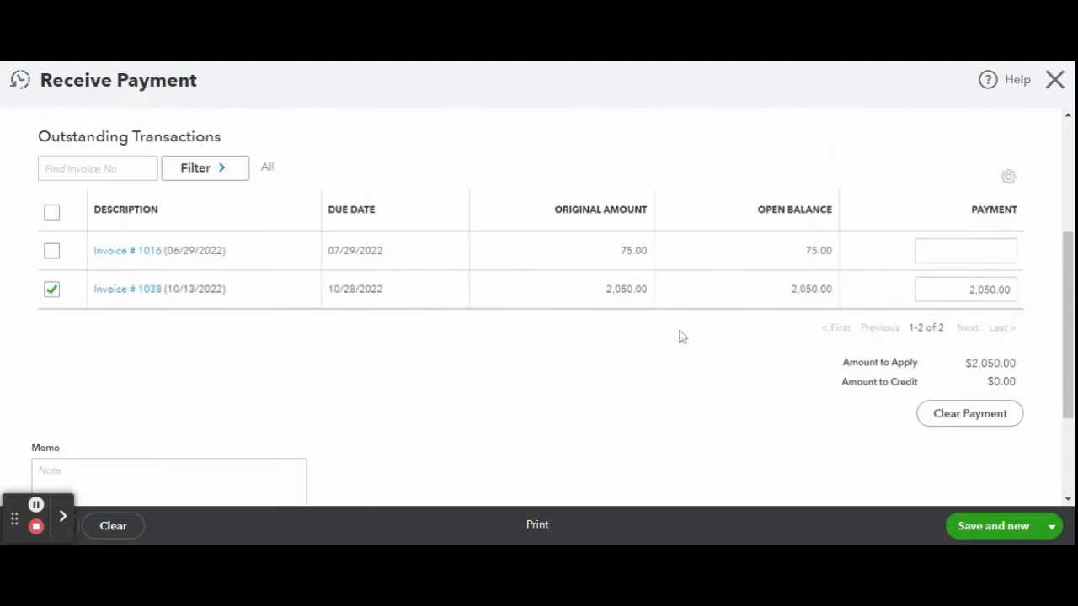
{"action": "left_click", "coordinate": [982, 292]}
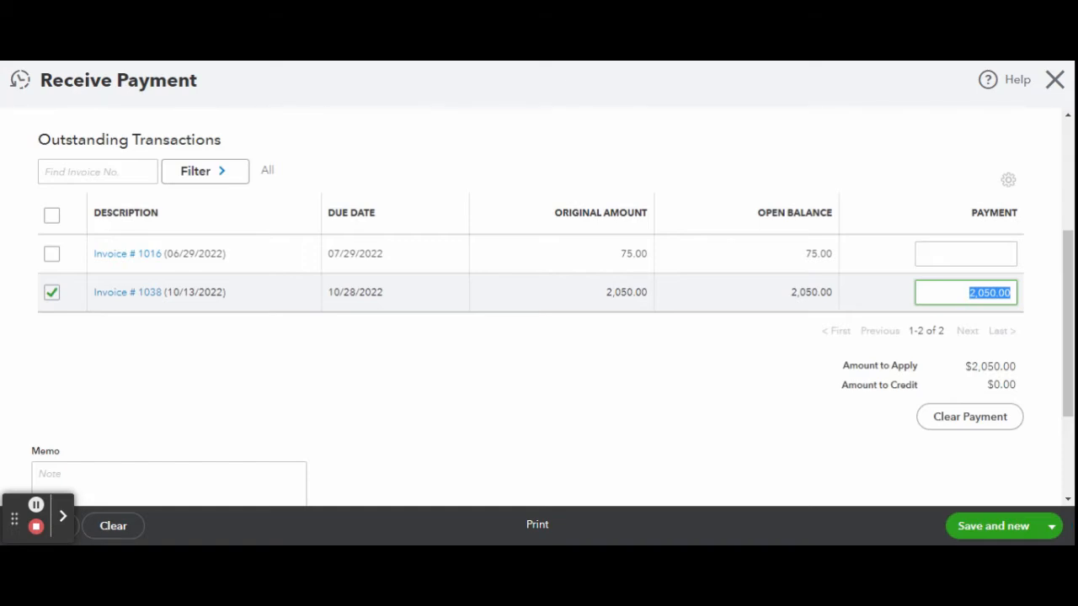
{"action": "type", "text": "600"}
{"action": "left_click", "coordinate": [792, 365]}
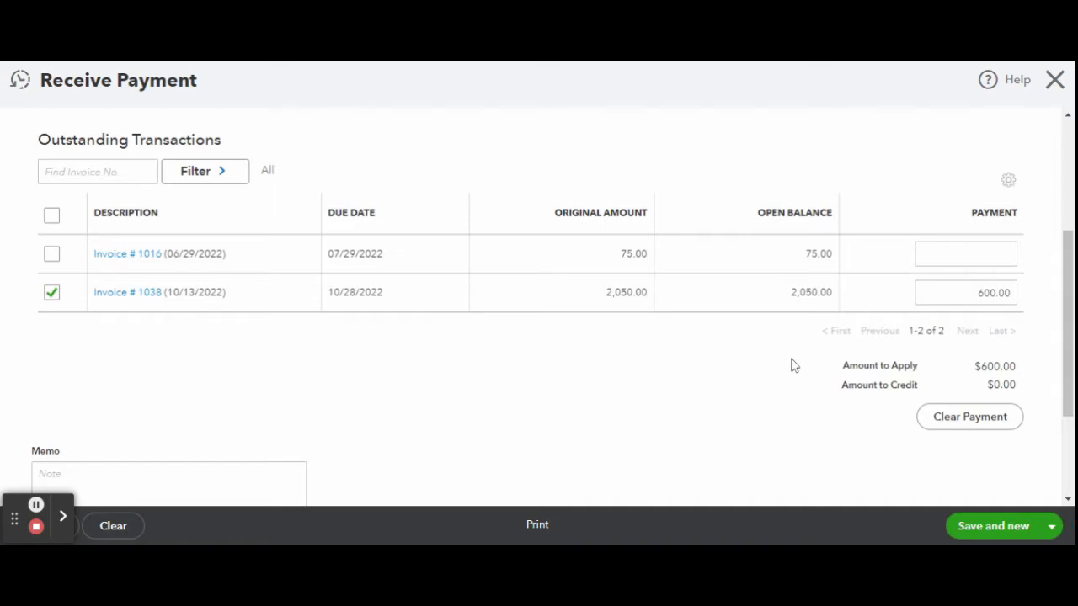
{"action": "scroll", "coordinate": [791, 364], "scroll_direction": "down", "scroll_amount": 2}
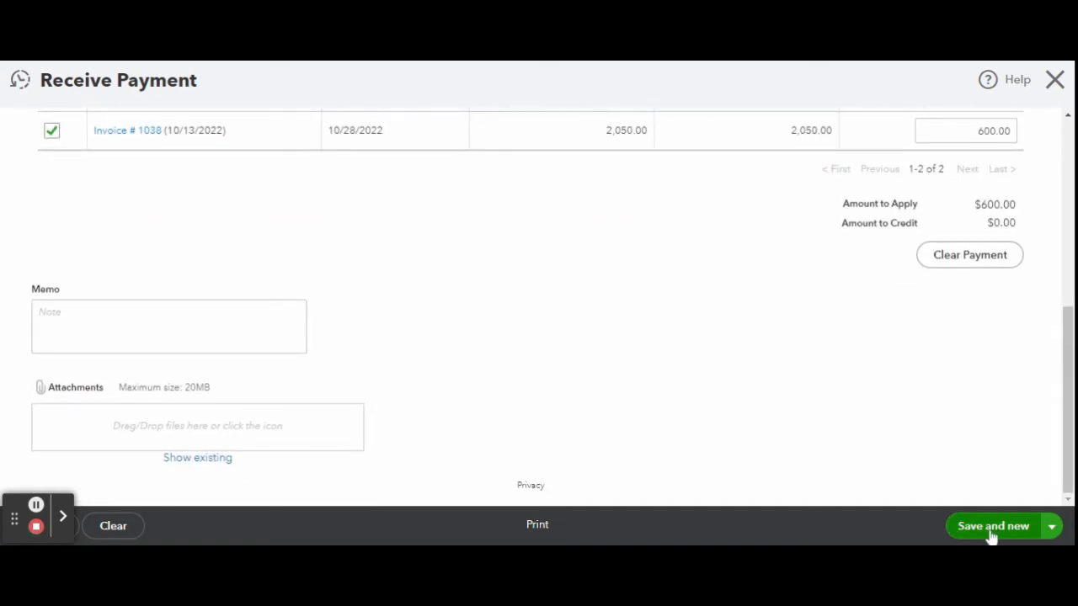
{"action": "left_click", "coordinate": [1052, 527]}
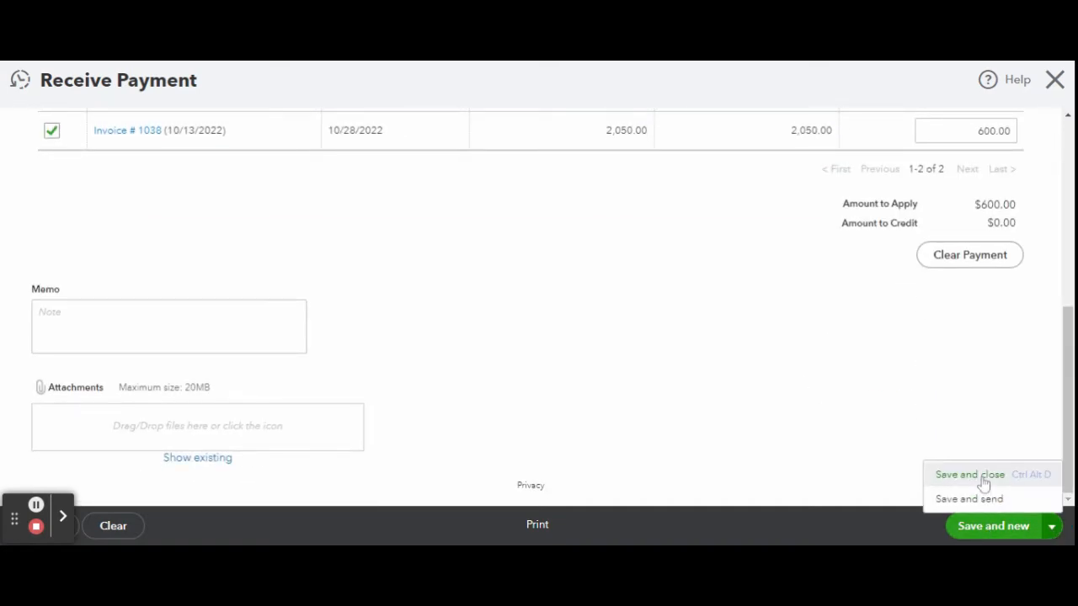
{"action": "left_click", "coordinate": [970, 475]}
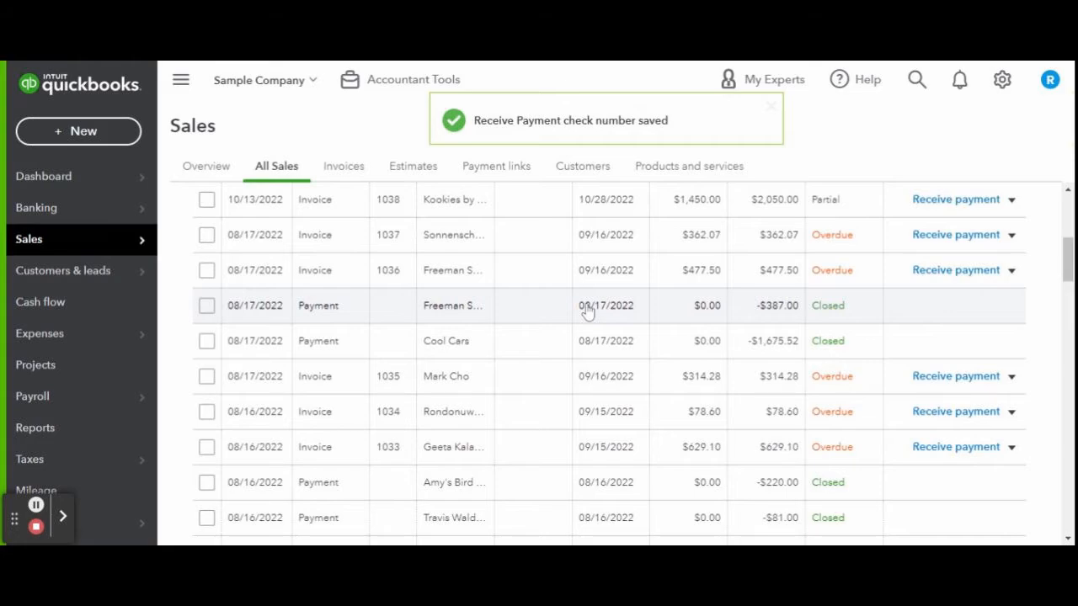
Step: Start receiving another payment for the partially paid Kookies by Kathy invoice and set the payment method to Check
{"action": "scroll", "coordinate": [587, 311], "scroll_direction": "up", "scroll_amount": 2}
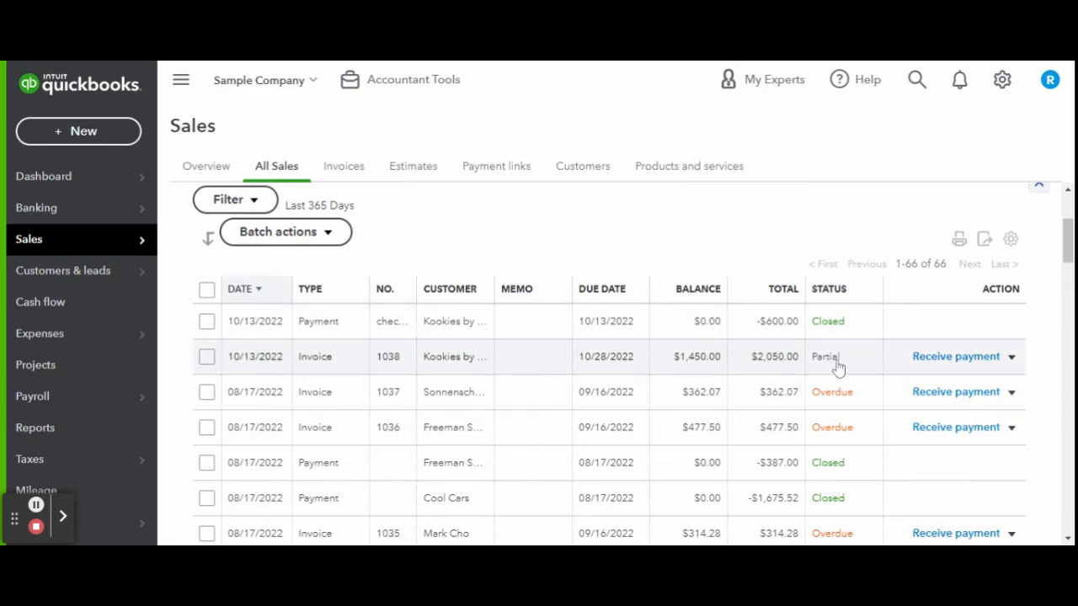
{"action": "left_click", "coordinate": [973, 358]}
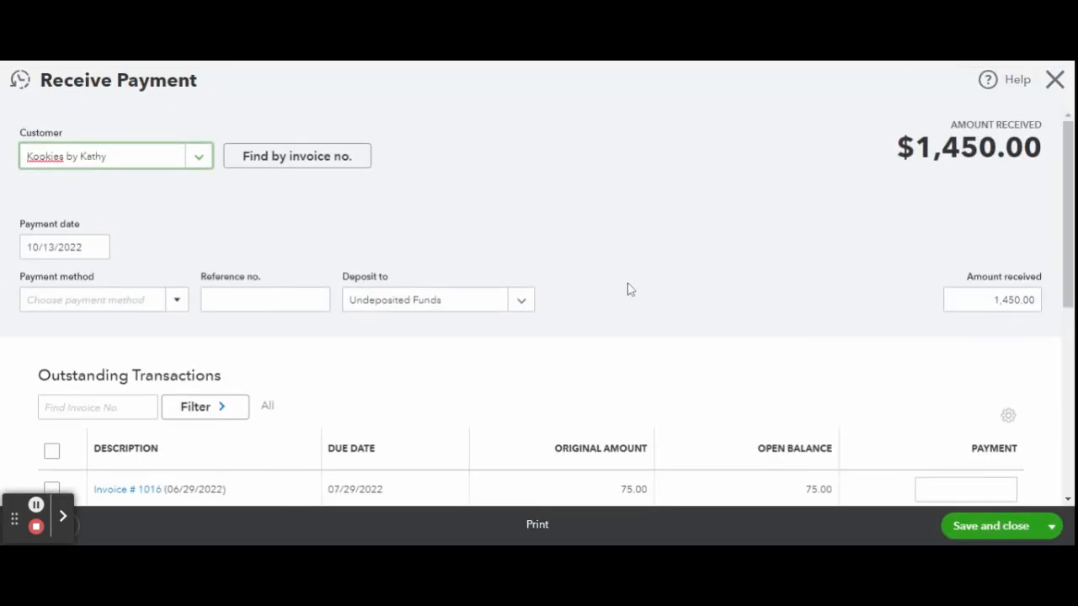
{"action": "left_click", "coordinate": [179, 301]}
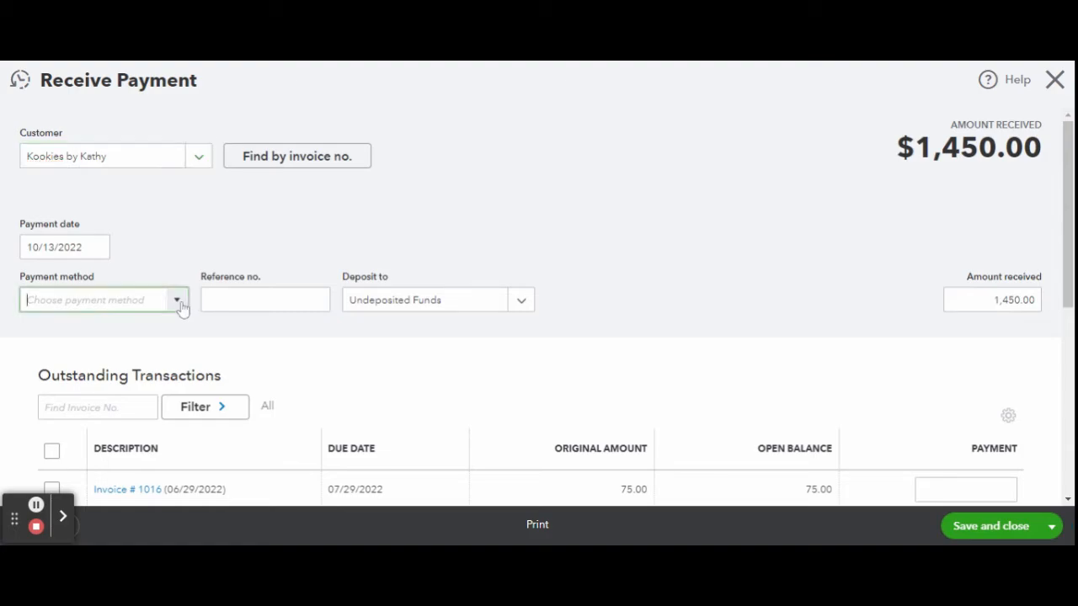
{"action": "left_click", "coordinate": [155, 407]}
{"action": "scroll", "coordinate": [606, 274], "scroll_direction": "down", "scroll_amount": 1}
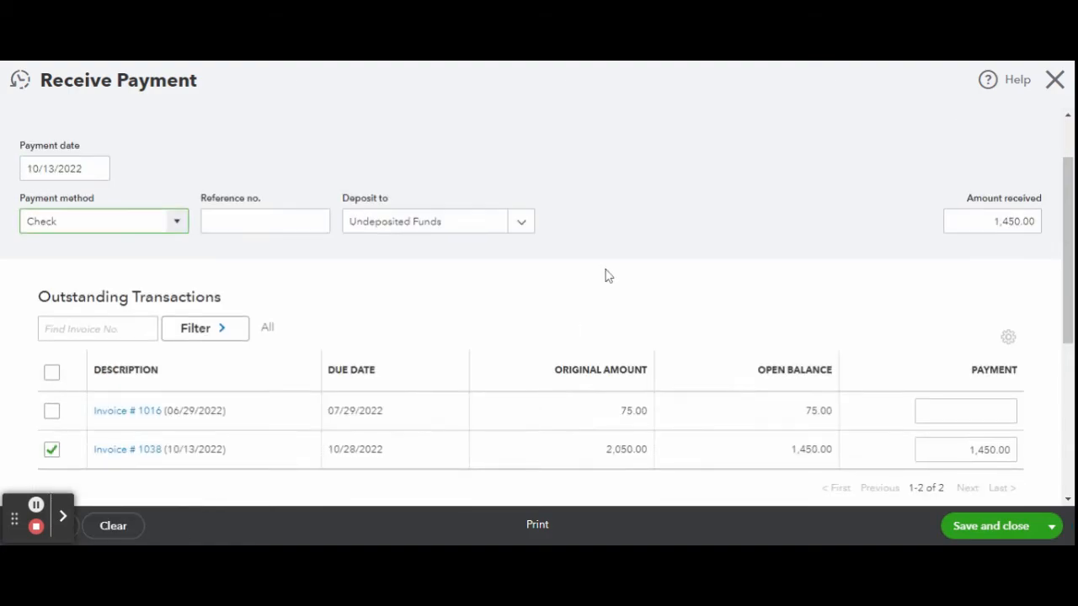
{"action": "scroll", "coordinate": [632, 250], "scroll_direction": "down", "scroll_amount": 2}
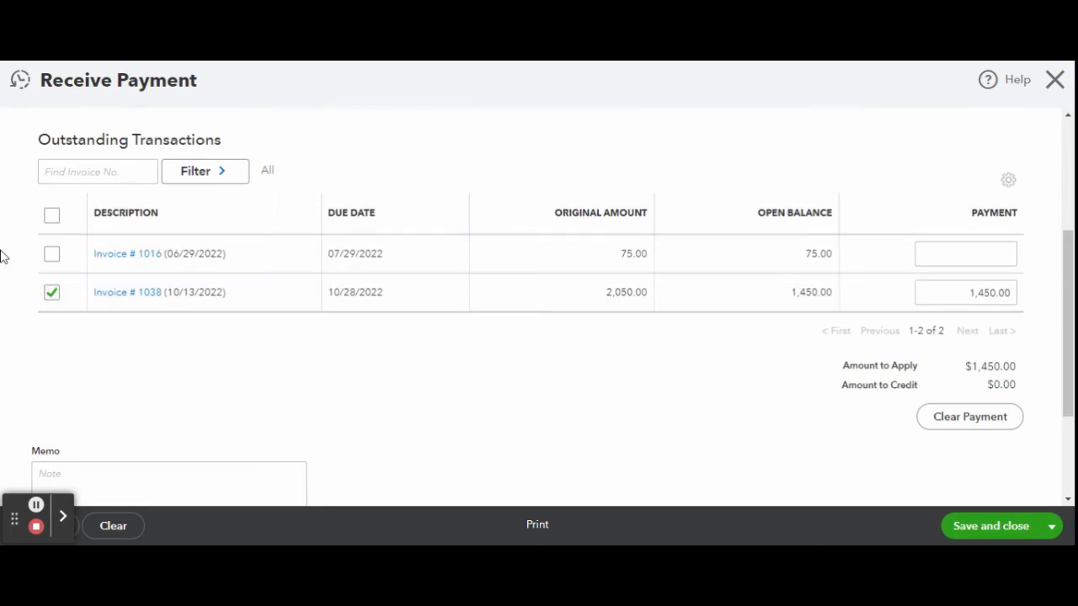
Step: Include the customer's outstanding 06/29/2022 invoice in the payment, and save and close it
{"action": "left_click", "coordinate": [51, 254]}
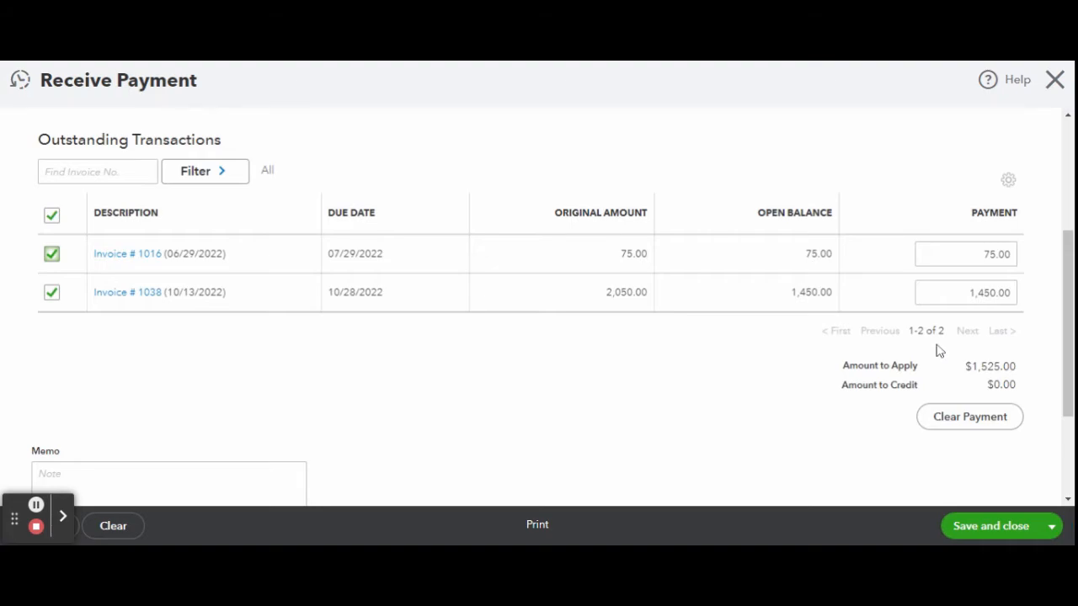
{"action": "scroll", "coordinate": [938, 350], "scroll_direction": "down", "scroll_amount": 1}
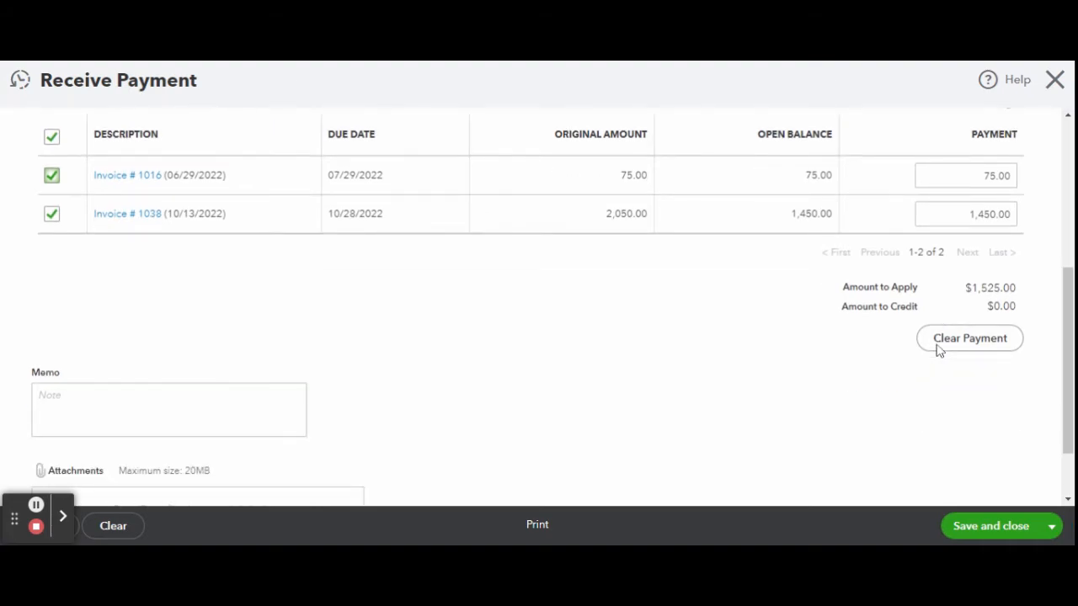
{"action": "left_click", "coordinate": [977, 539]}
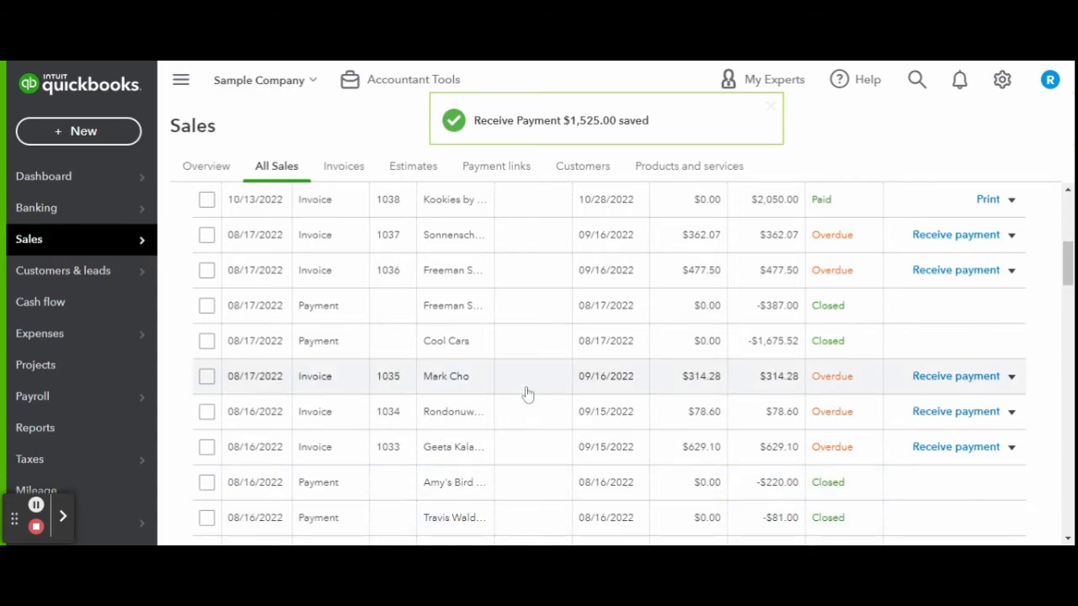
Step: Start a bank deposit and select both 10/13/2022 Kookies by Kathy check payments for it
{"action": "scroll", "coordinate": [527, 394], "scroll_direction": "up", "scroll_amount": 5}
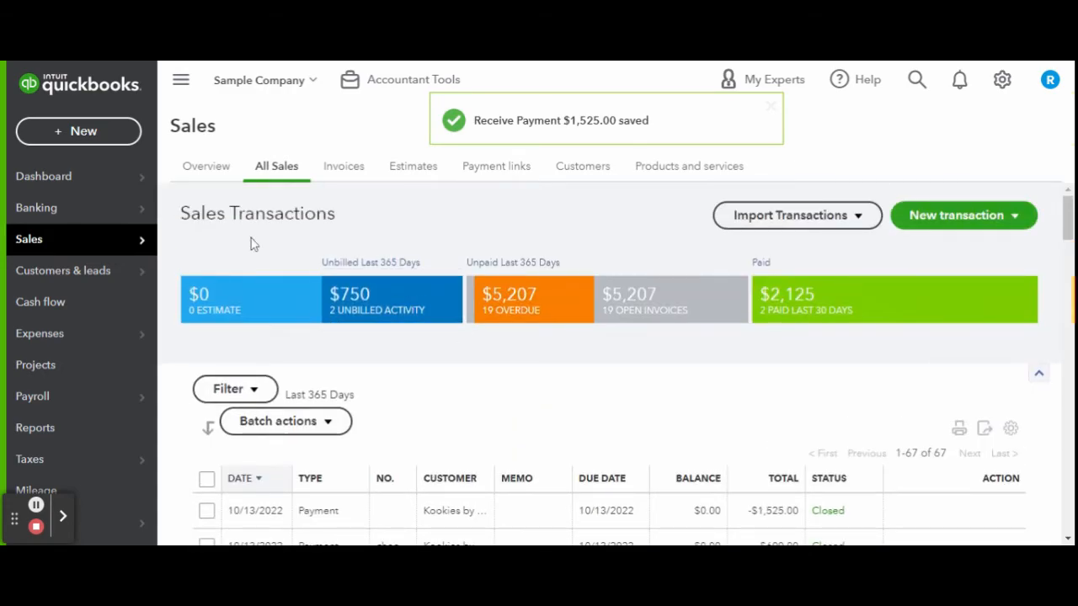
{"action": "left_click", "coordinate": [93, 137]}
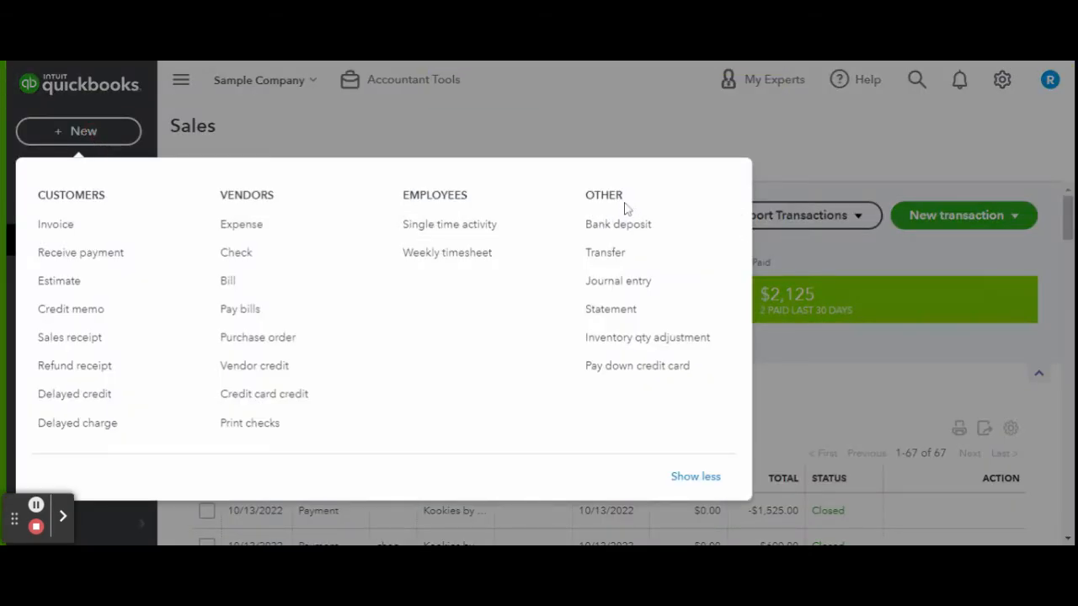
{"action": "left_click", "coordinate": [636, 224]}
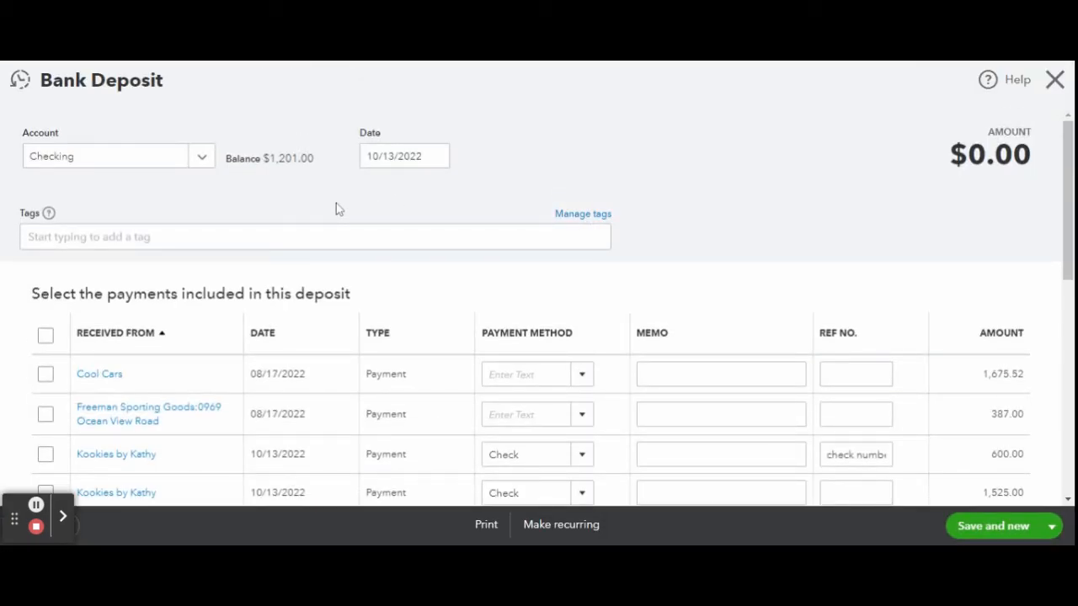
{"action": "scroll", "coordinate": [336, 206], "scroll_direction": "down", "scroll_amount": 2}
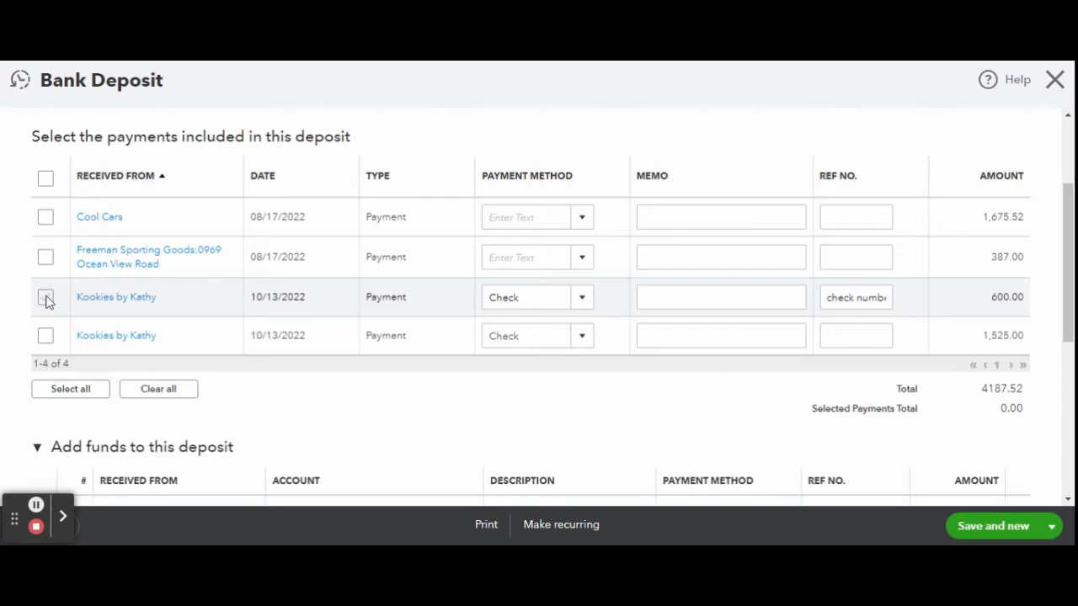
{"action": "left_click", "coordinate": [46, 298]}
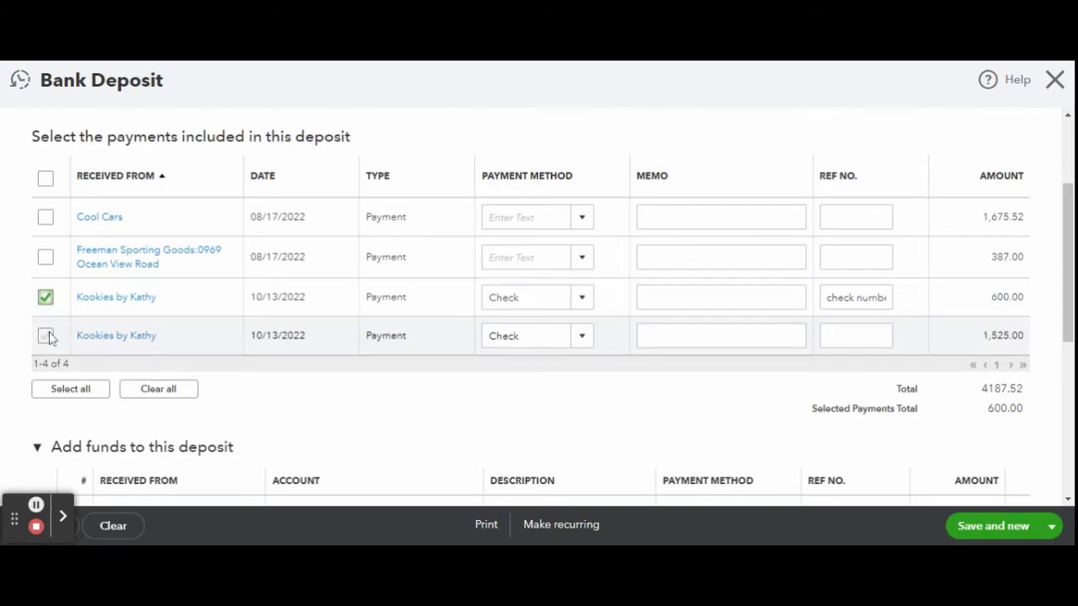
{"action": "left_click", "coordinate": [46, 335]}
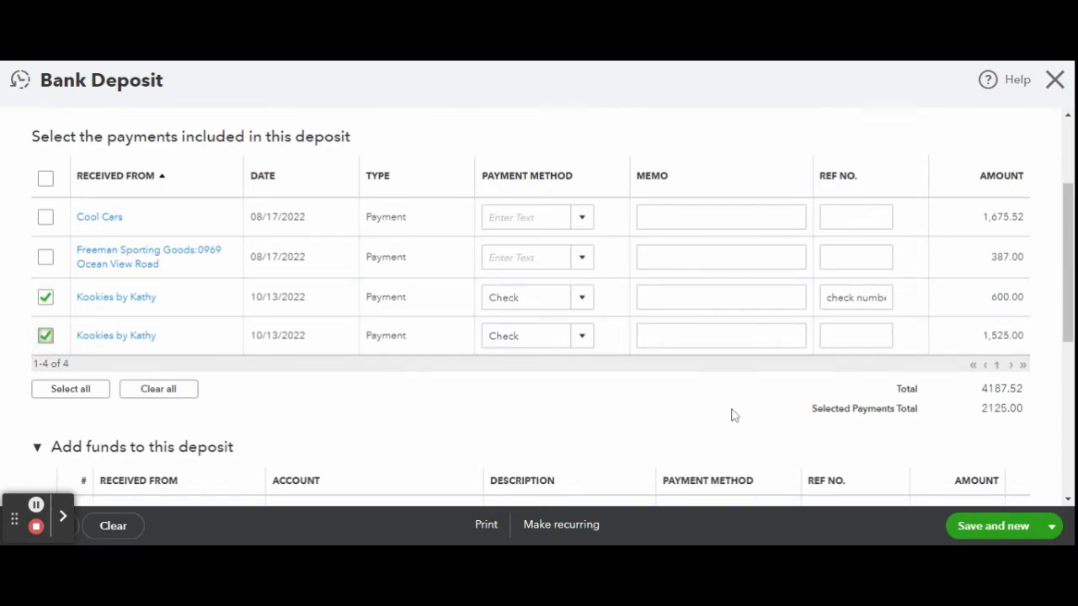
Step: Review the rest of the bank deposit form, and save and close the deposit
{"action": "scroll", "coordinate": [732, 413], "scroll_direction": "down", "scroll_amount": 1}
{"action": "scroll", "coordinate": [732, 412], "scroll_direction": "down", "scroll_amount": 4}
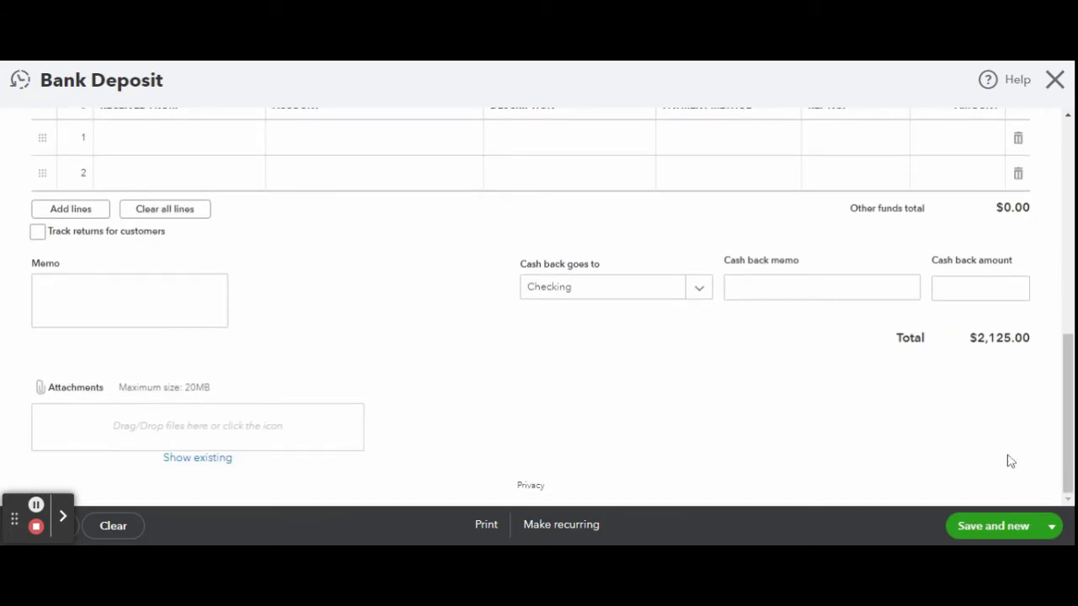
{"action": "left_click", "coordinate": [1057, 532]}
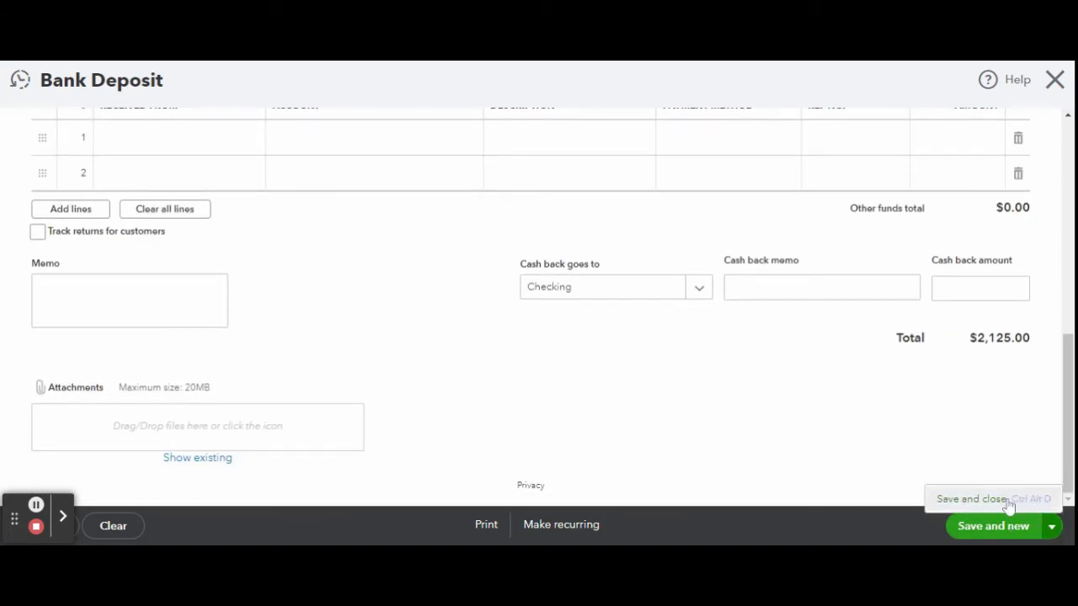
{"action": "left_click", "coordinate": [1005, 498]}
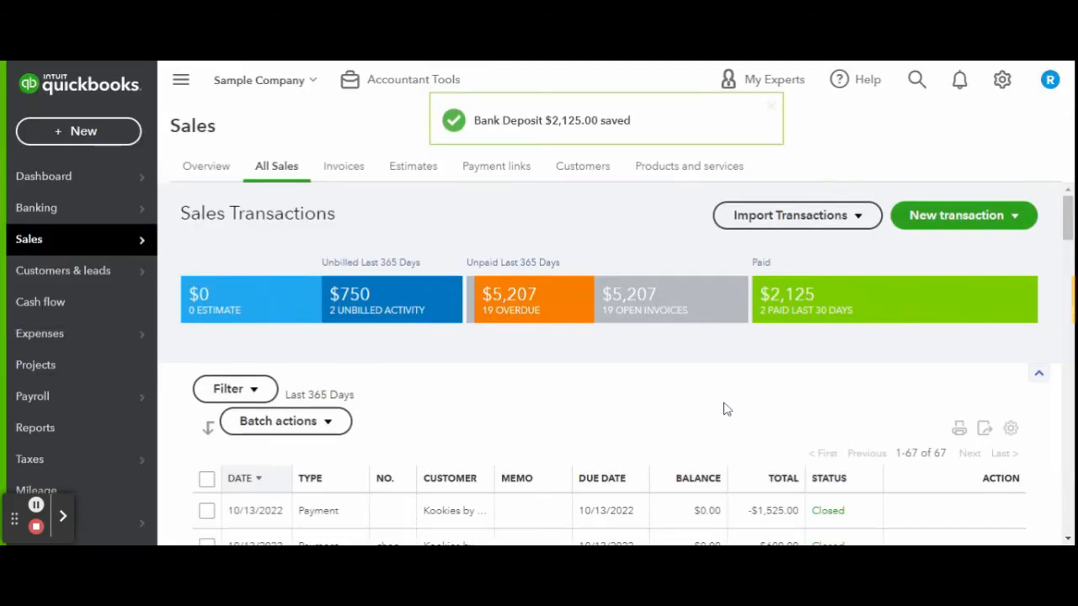
Step: Open the Banking page and dismiss the bank connection welcome message
{"action": "mouse_move", "coordinate": [71, 218]}
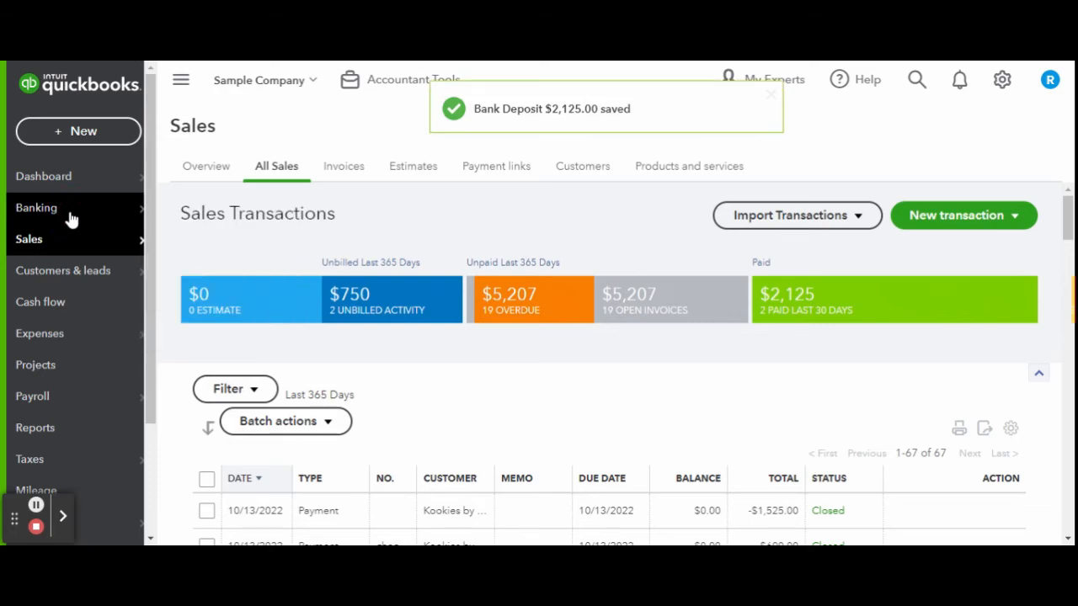
{"action": "left_click", "coordinate": [71, 218]}
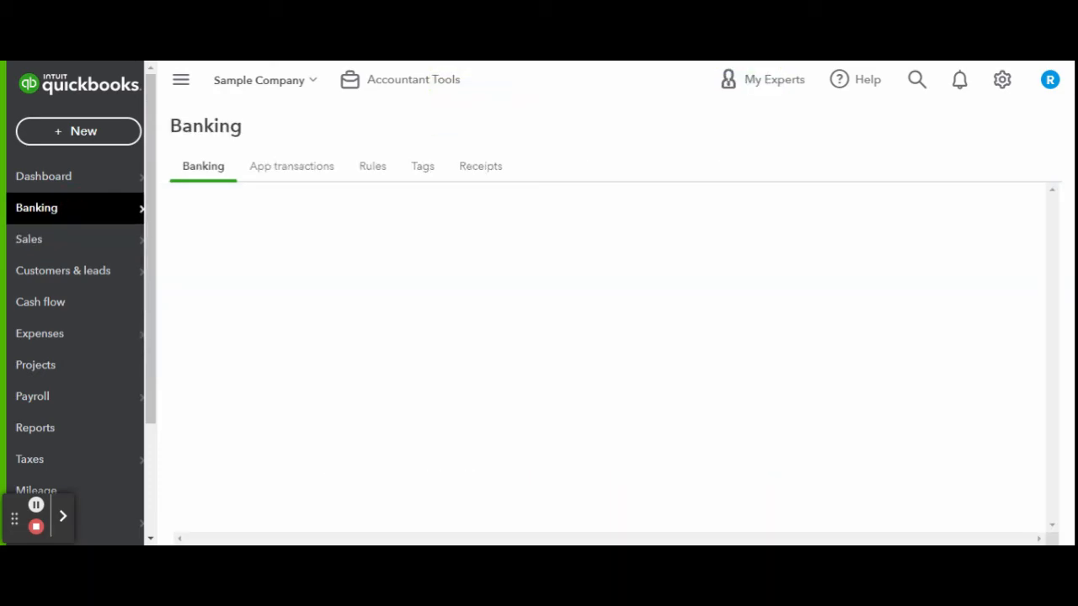
{"action": "mouse_move", "coordinate": [11, 234]}
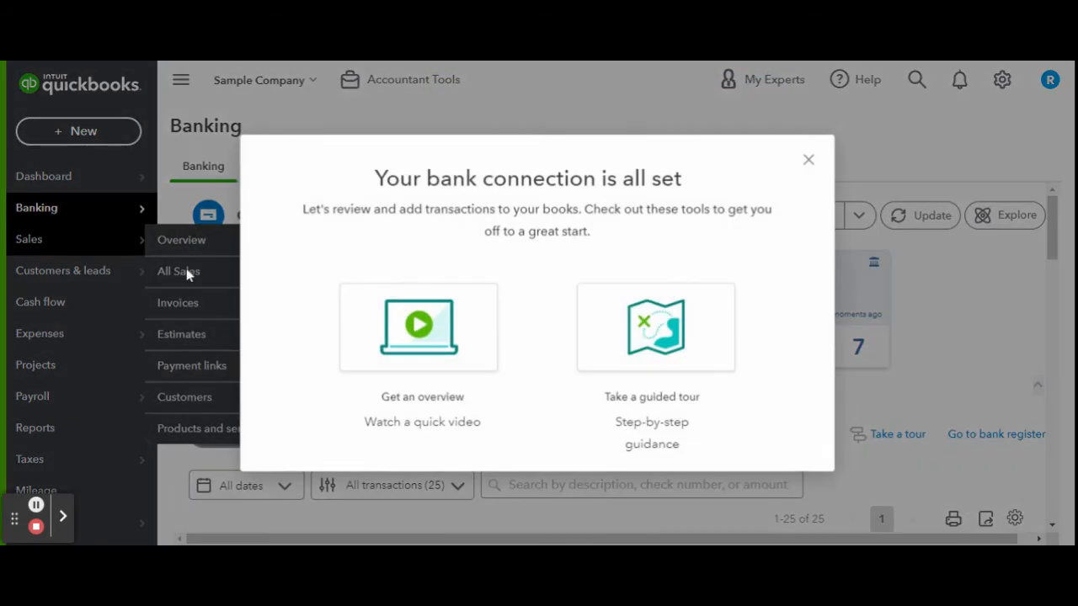
{"action": "left_click", "coordinate": [809, 164]}
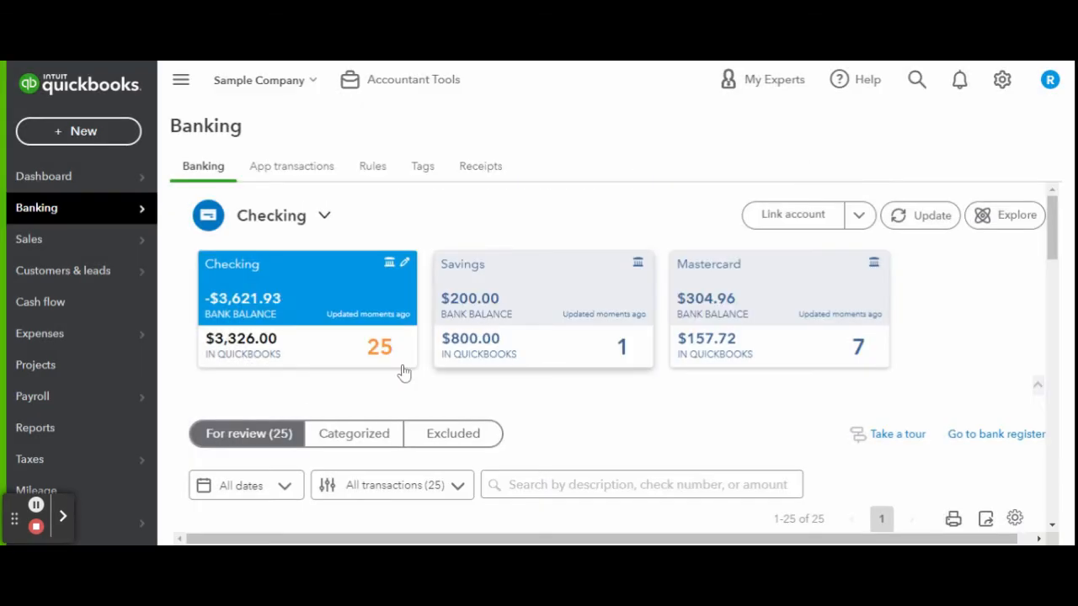